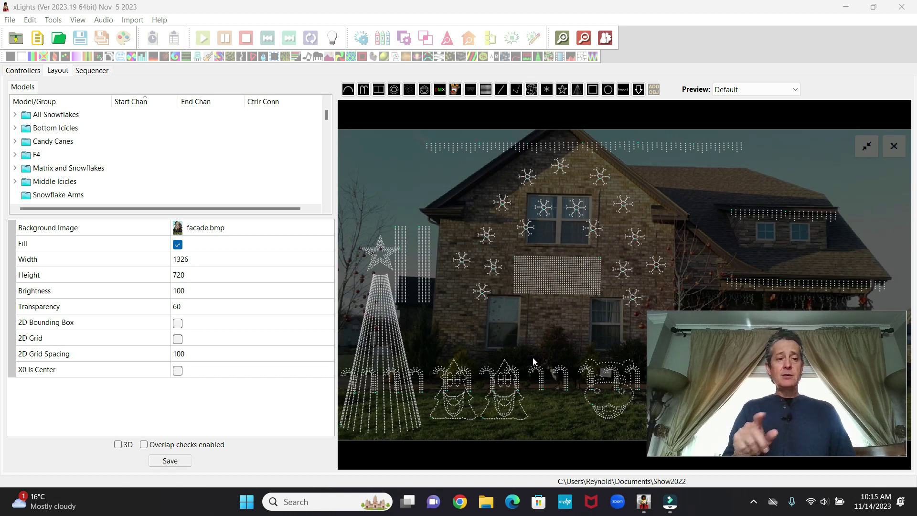
Step: Review the K8-B controller's settings and the existing house layout of the Show2022 show
left_click(32, 71)
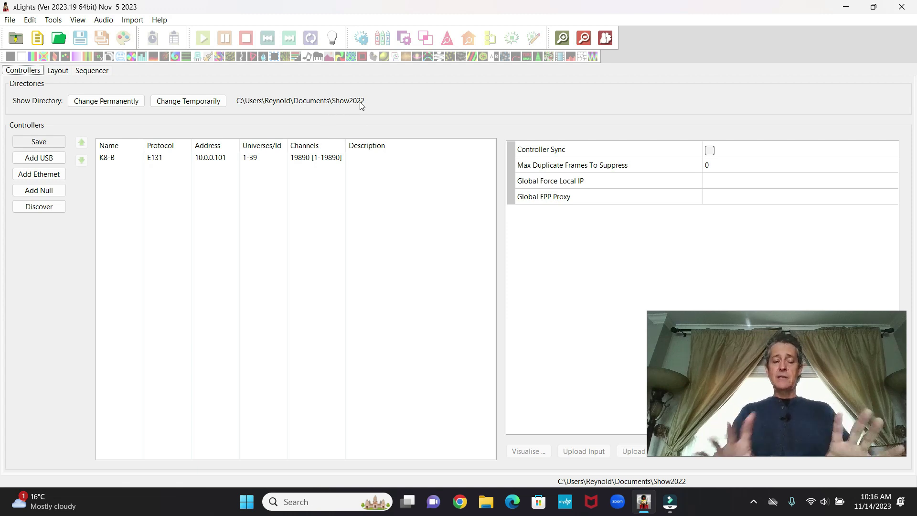
left_click(223, 159)
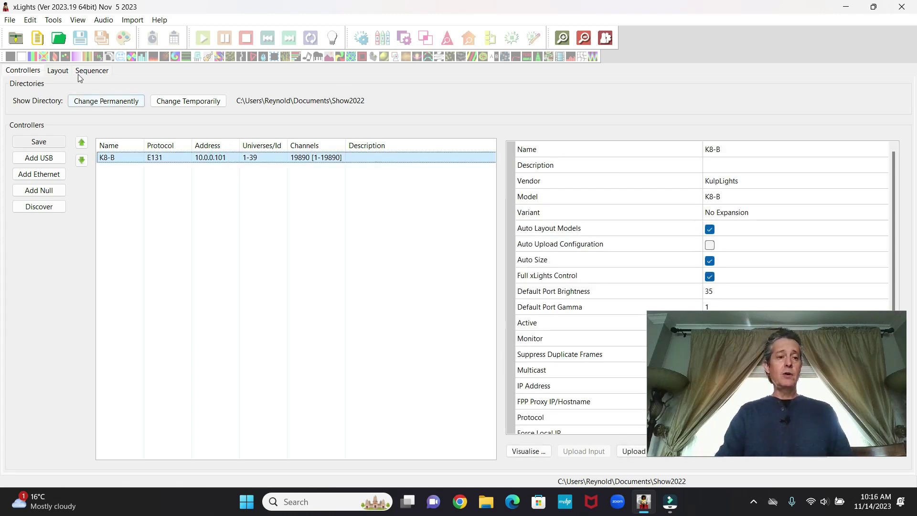
left_click(61, 73)
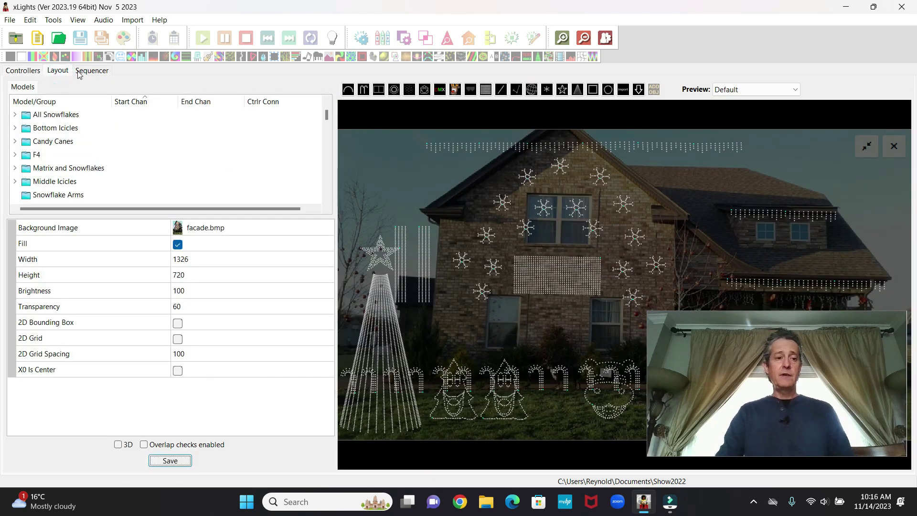
left_click(28, 71)
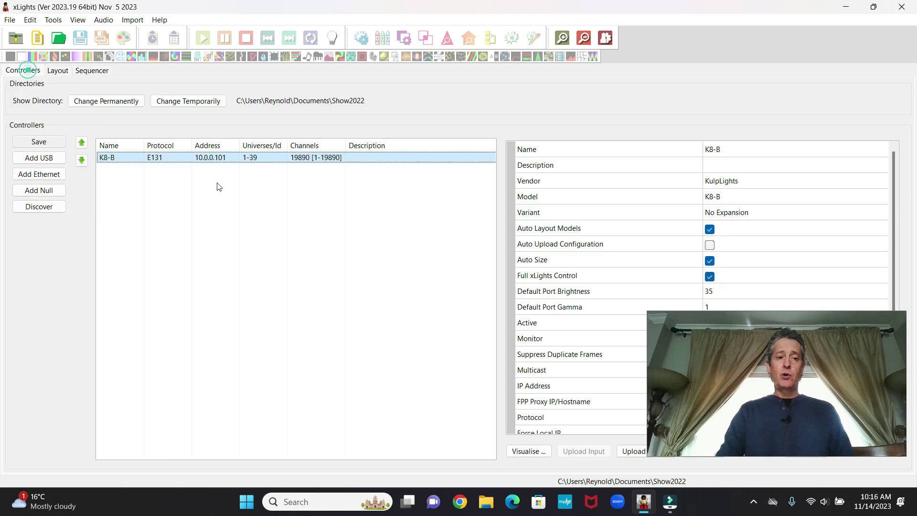
Step: Create a folder named xlightsControlador inside Show2022 and set it as the temporary show directory
left_click(191, 105)
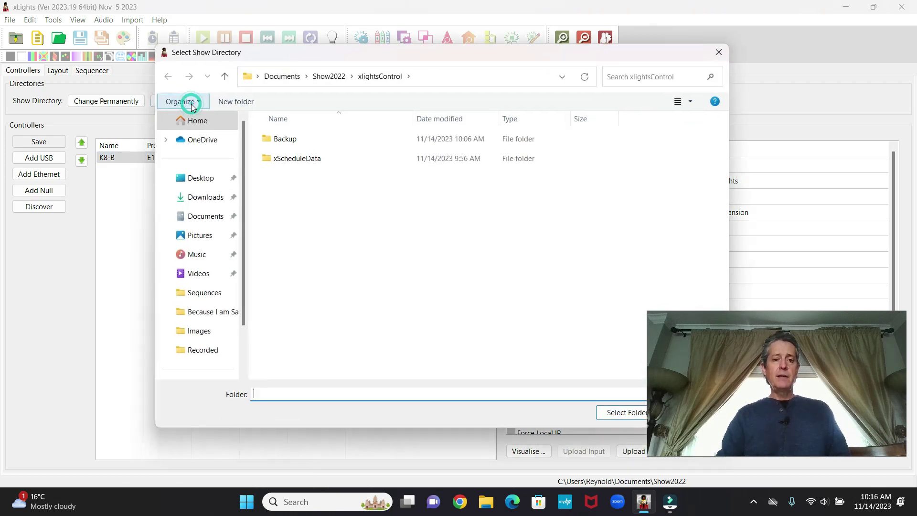
left_click(331, 78)
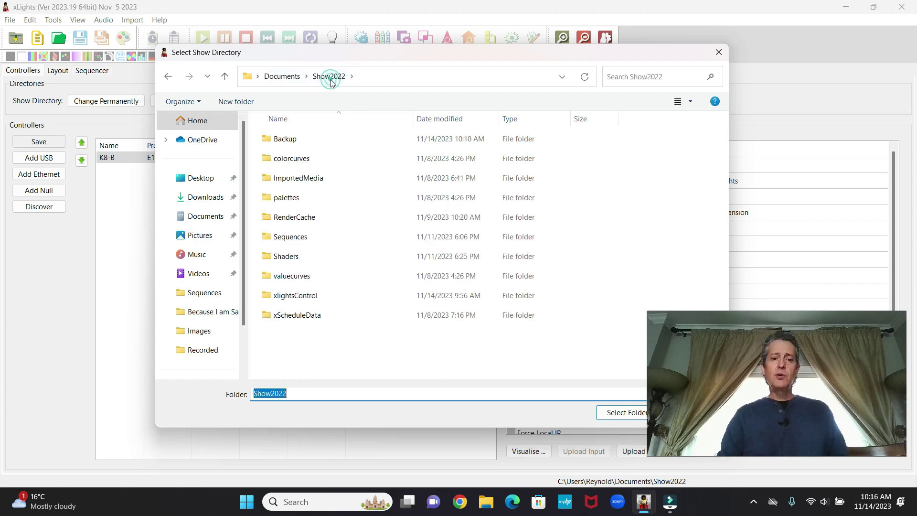
left_click(231, 102)
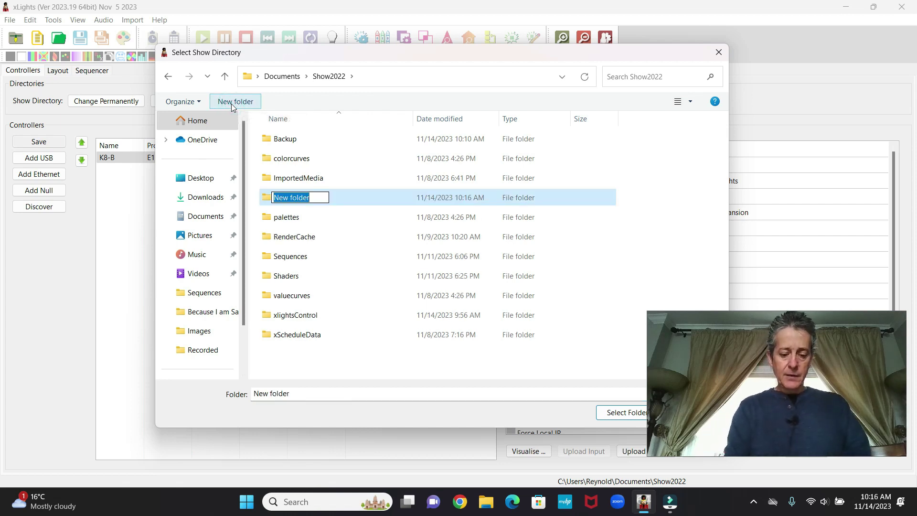
type("xlight")
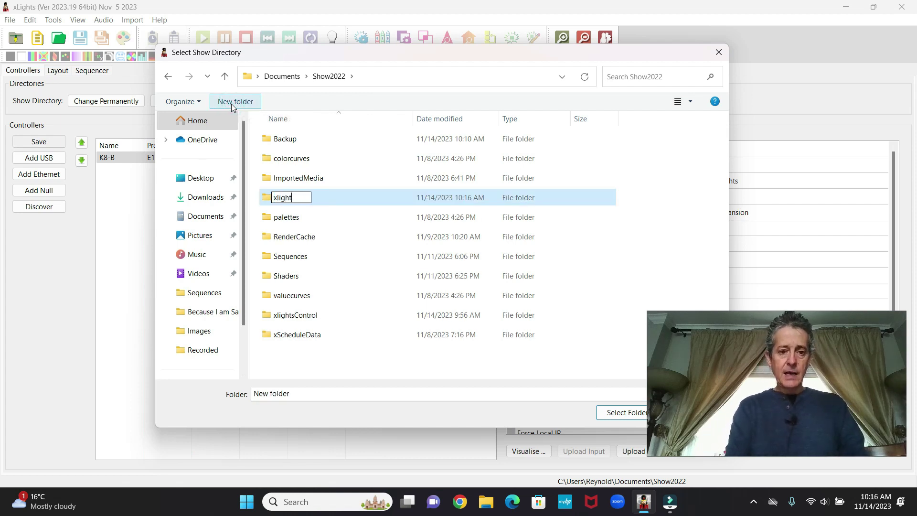
type("sControlador")
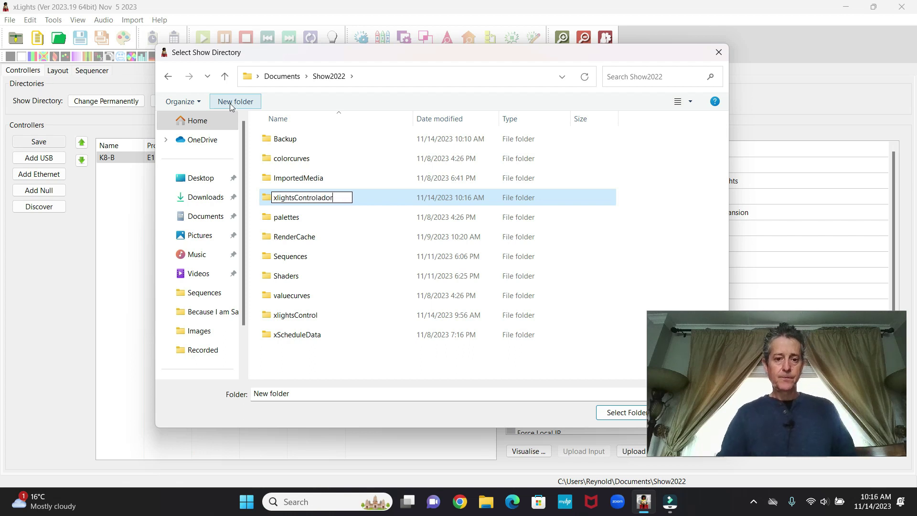
left_click(354, 258)
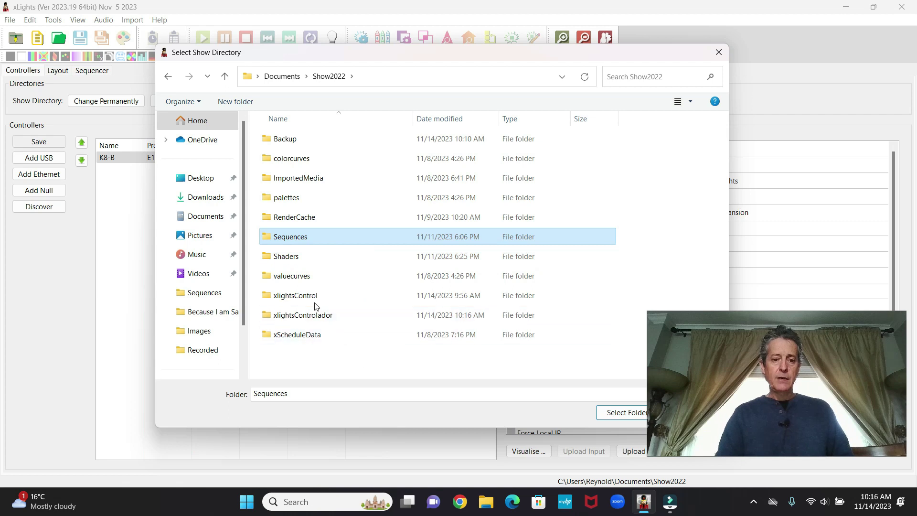
left_click(308, 316)
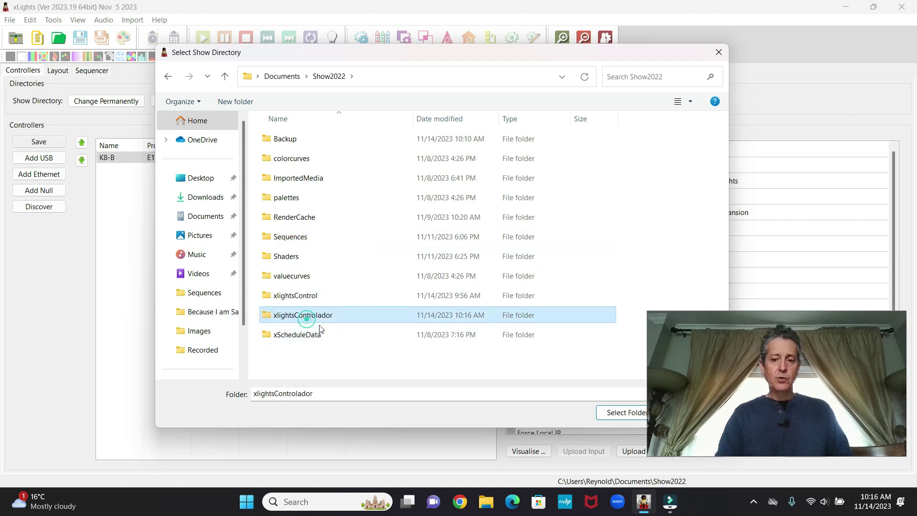
left_click(615, 418)
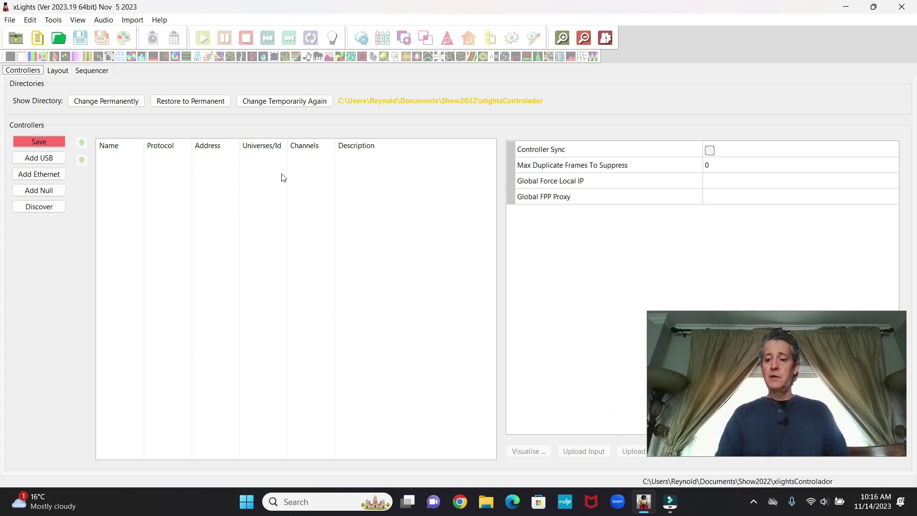
Step: Draw a Tree model in the left part of the empty layout preview
left_click(57, 70)
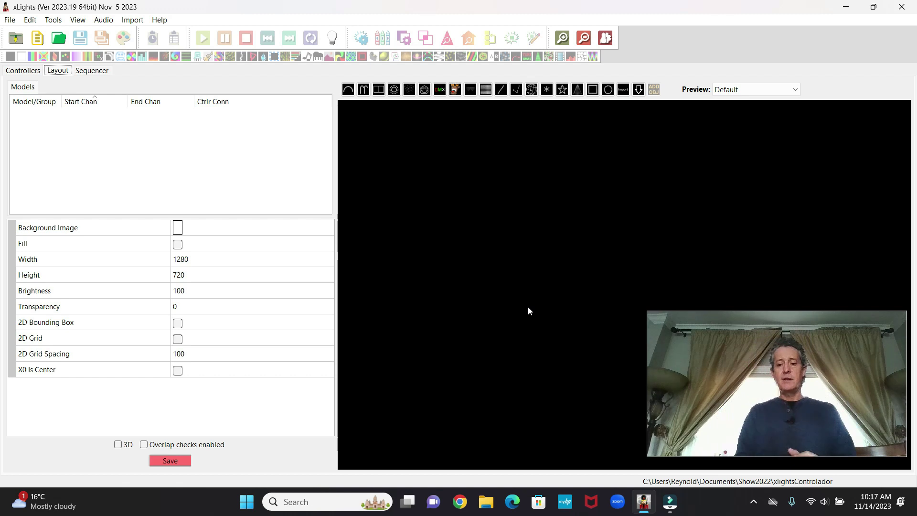
left_click(577, 90)
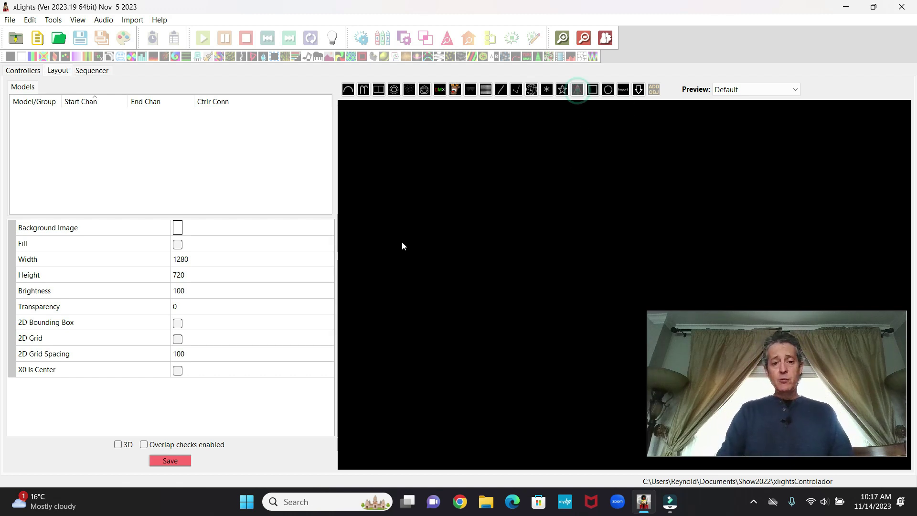
left_click_drag(401, 246, 450, 333)
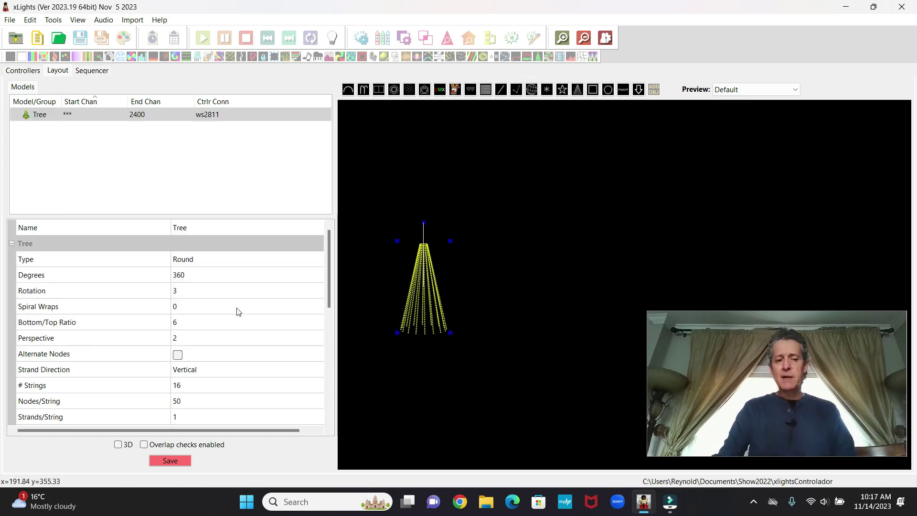
Step: Set the tree's degrees to 180
left_click(203, 276)
double_click(203, 276)
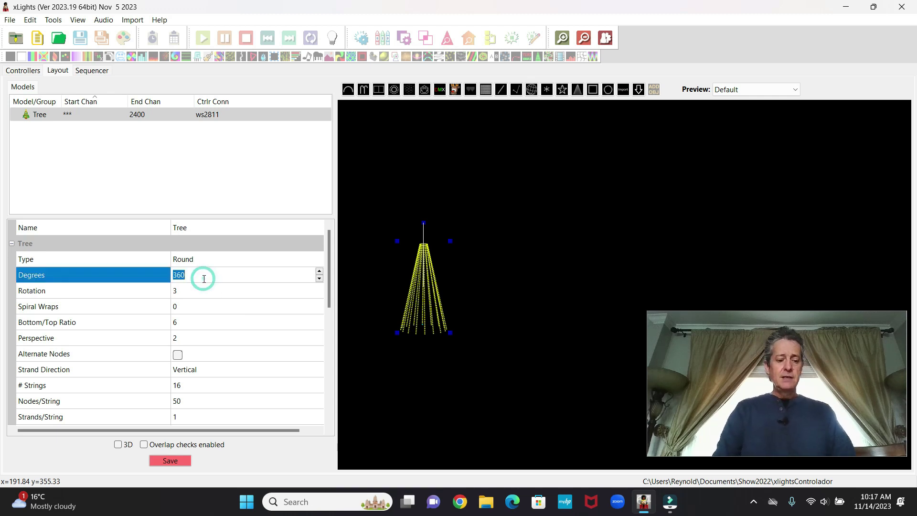
type("1")
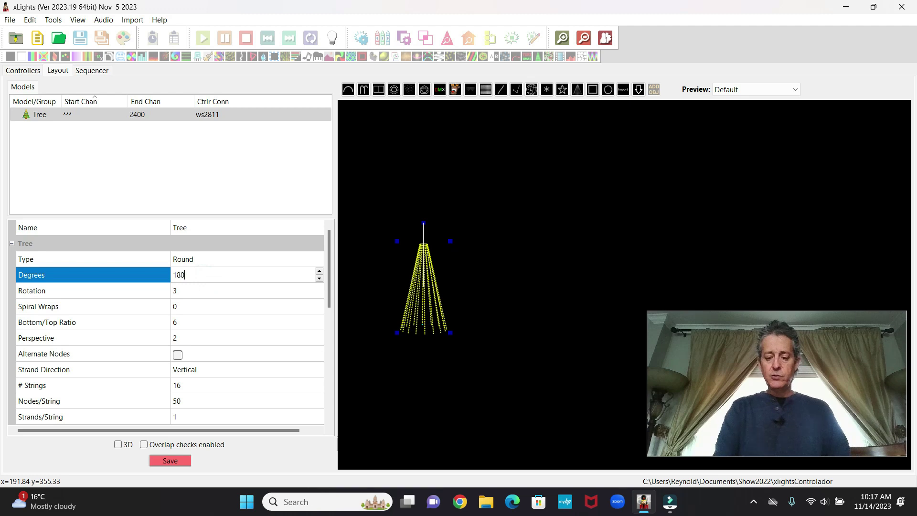
type("80")
key("Return")
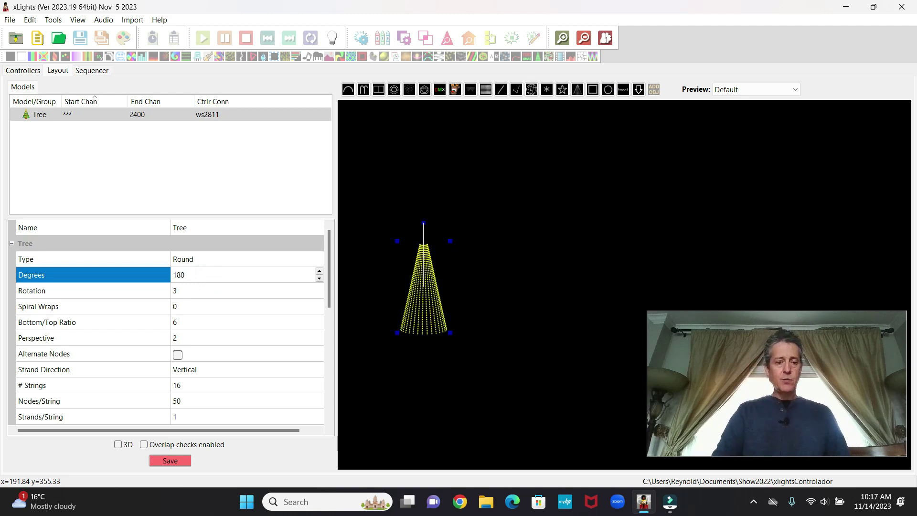
Step: Set the tree's number of strings to 1 and its nodes per string to 1000
scroll(184, 342, "down", 1)
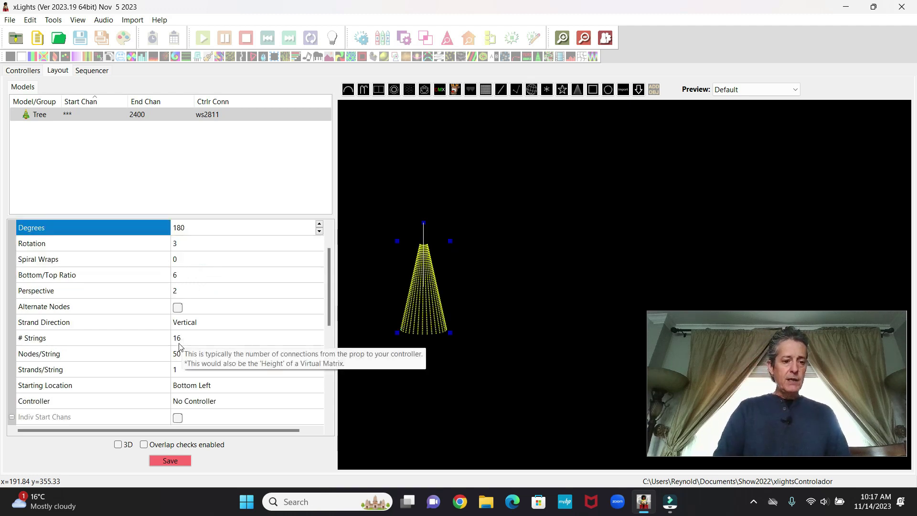
left_click(189, 340)
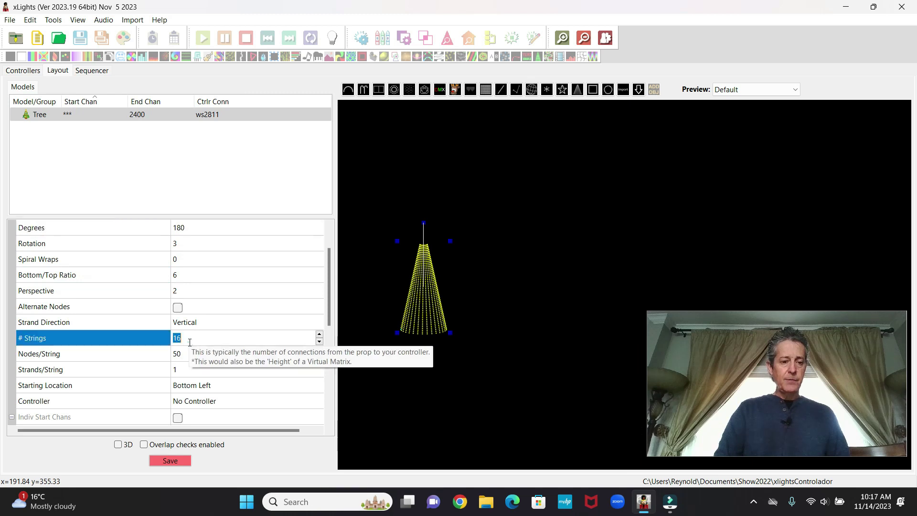
double_click(190, 340)
type("1")
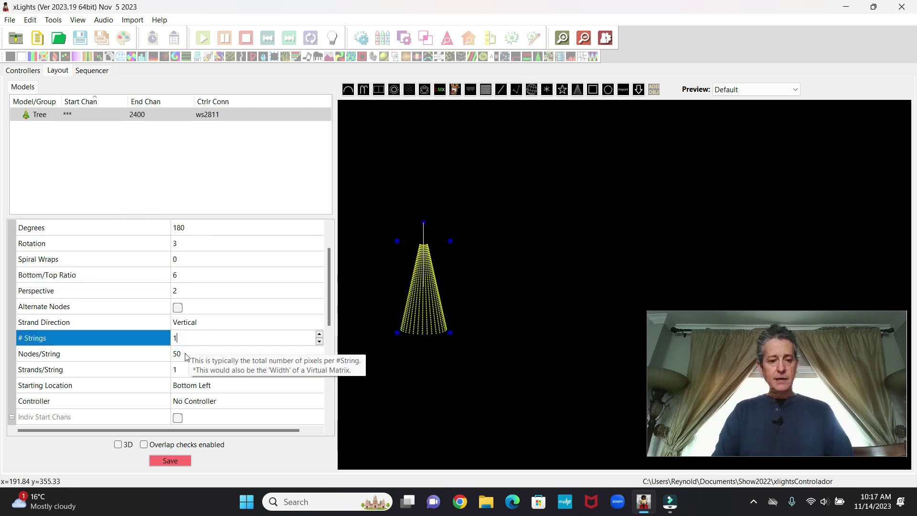
key("Return")
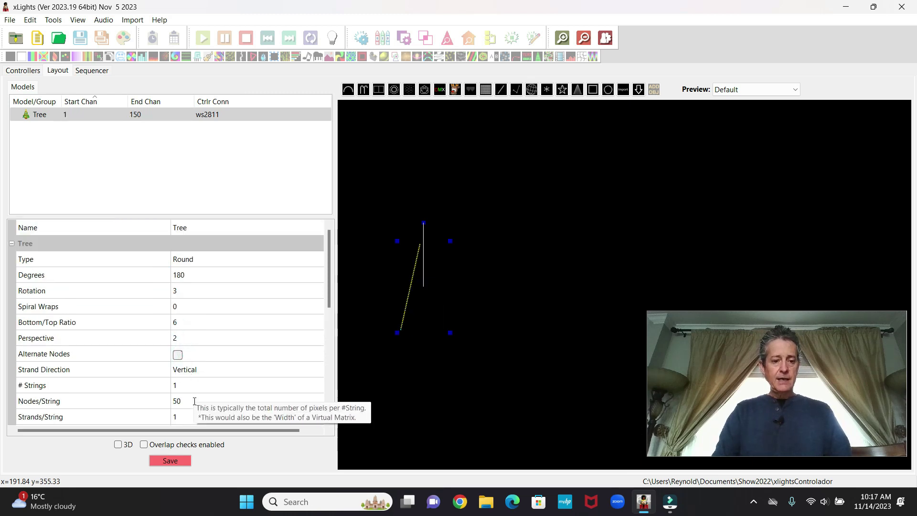
left_click(194, 401)
type("1")
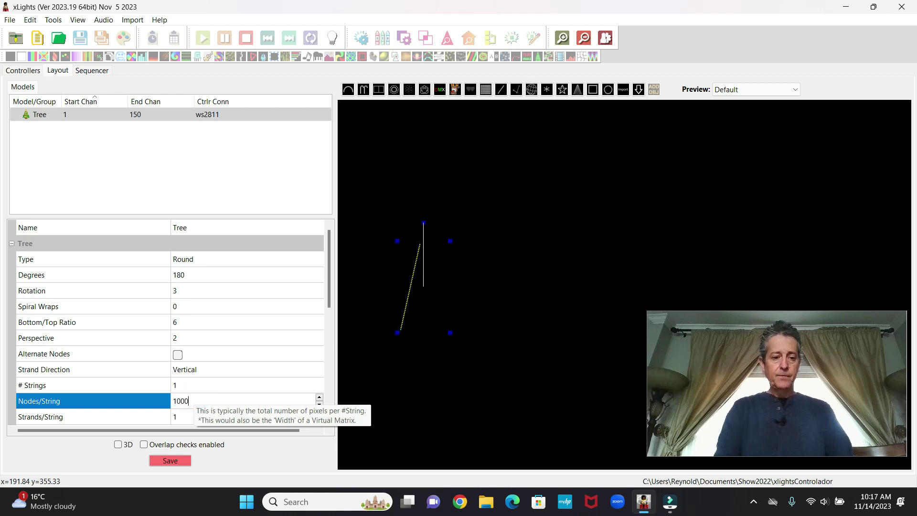
type("000")
Step: Set the tree's strands per string to 10 and enlarge the tree slightly in the preview
left_click(185, 418)
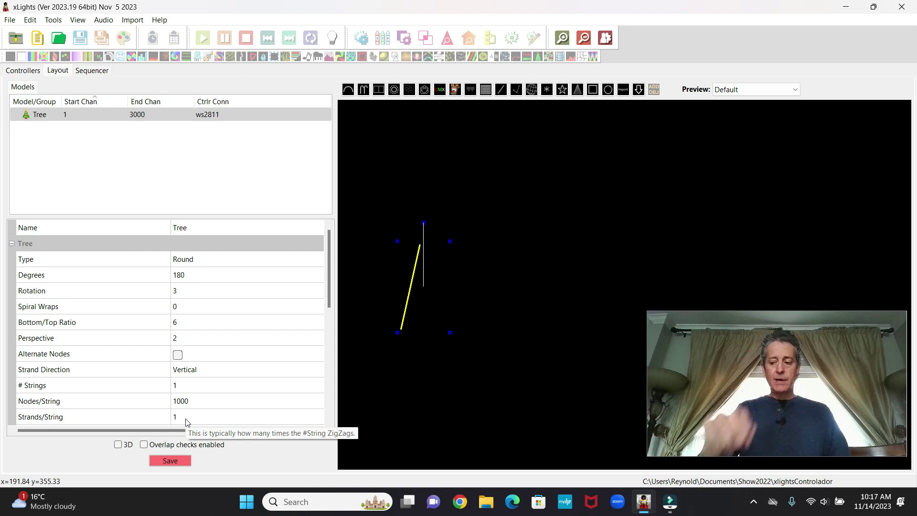
left_click(185, 418)
type("10")
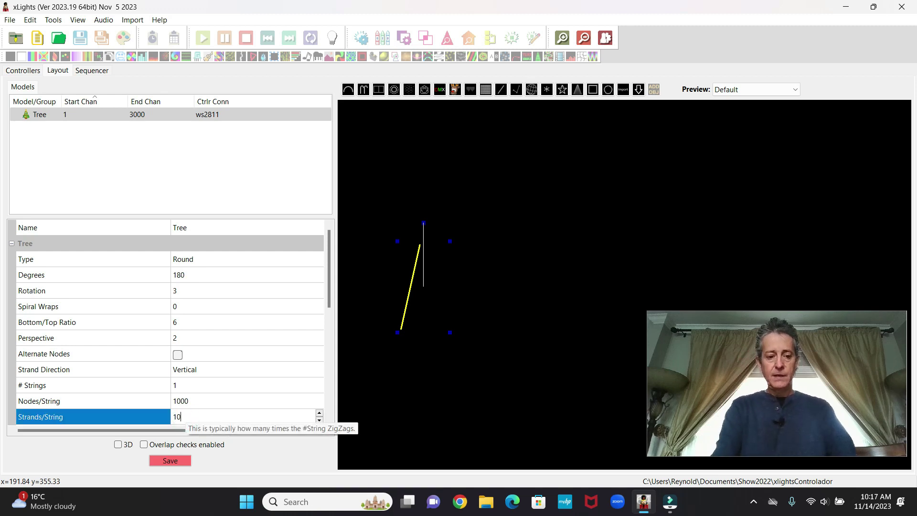
key("Return")
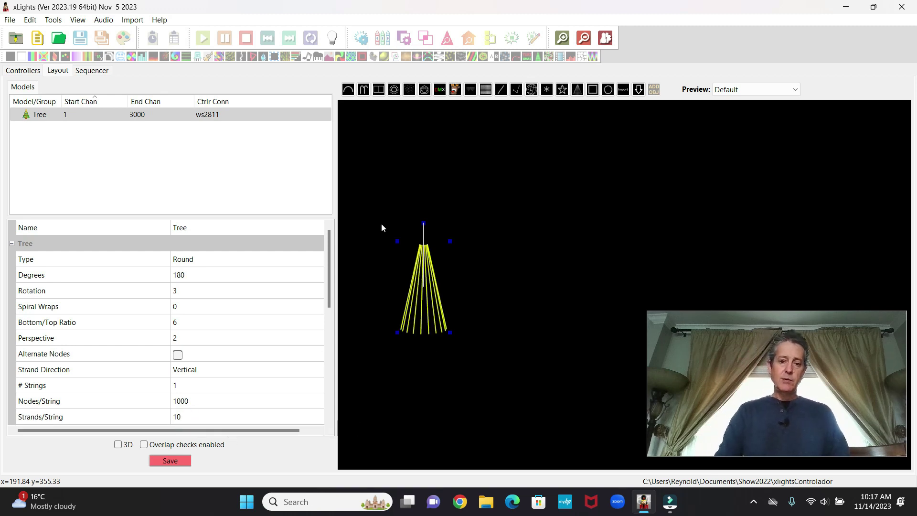
mouse_move(450, 334)
left_mouse_down()
mouse_move(501, 396)
mouse_move(448, 340)
left_mouse_up()
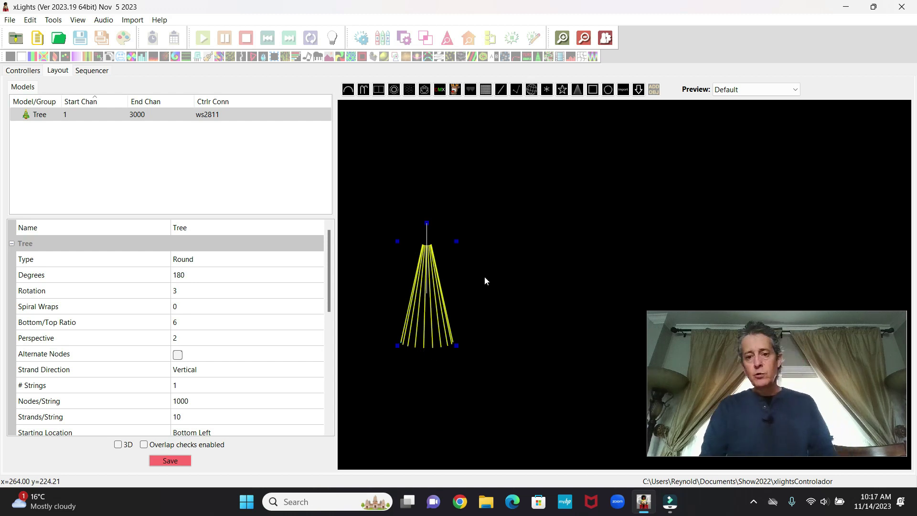
Step: Insert Boscoyo Studio's ChromaCane 100 candy cane from the vendor model downloads beside the tree, shrunk and moved closer to it
left_click(638, 91)
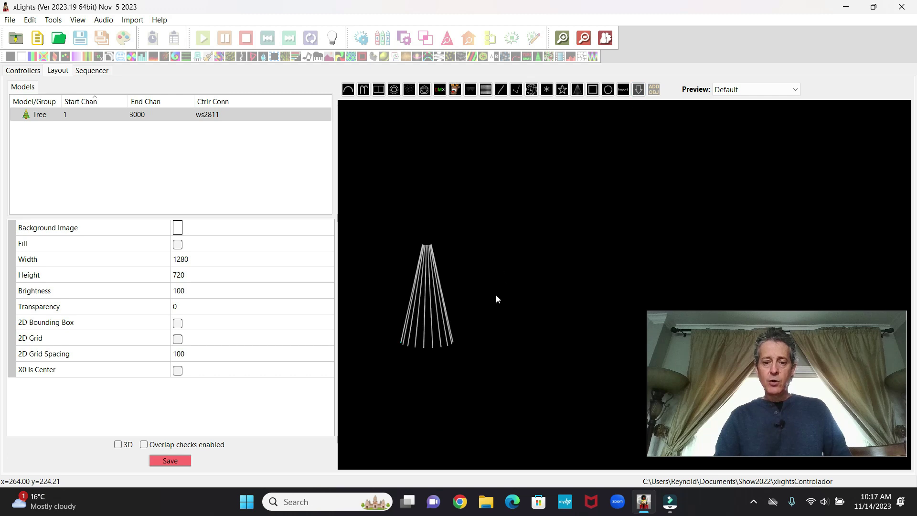
left_click_drag(480, 294, 518, 342)
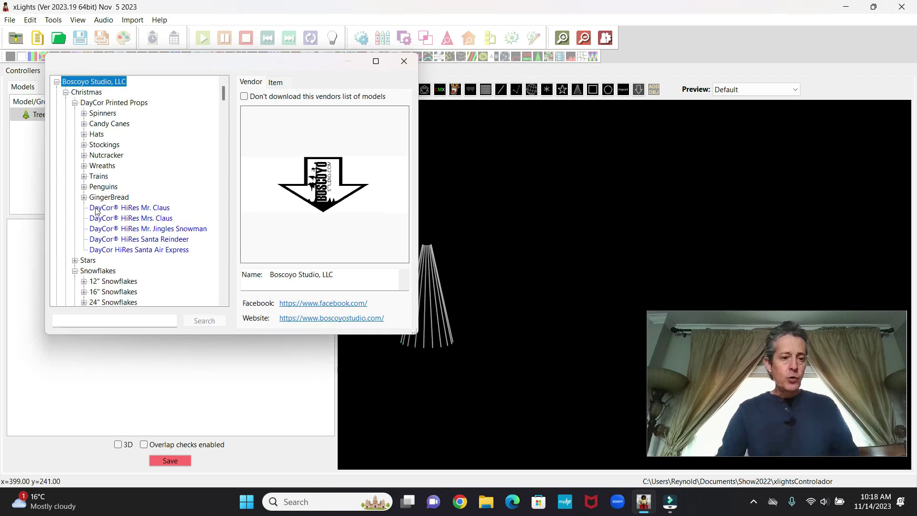
scroll(84, 198, "down", 4)
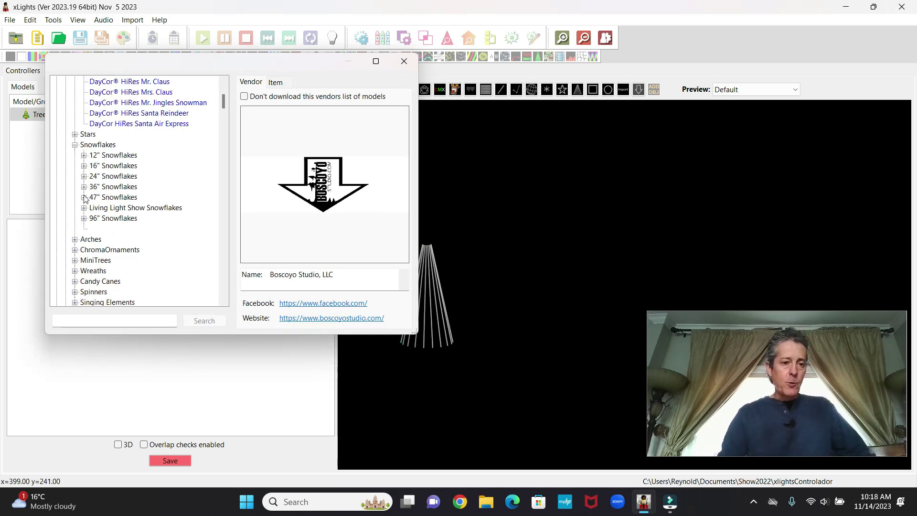
scroll(84, 201, "down", 2)
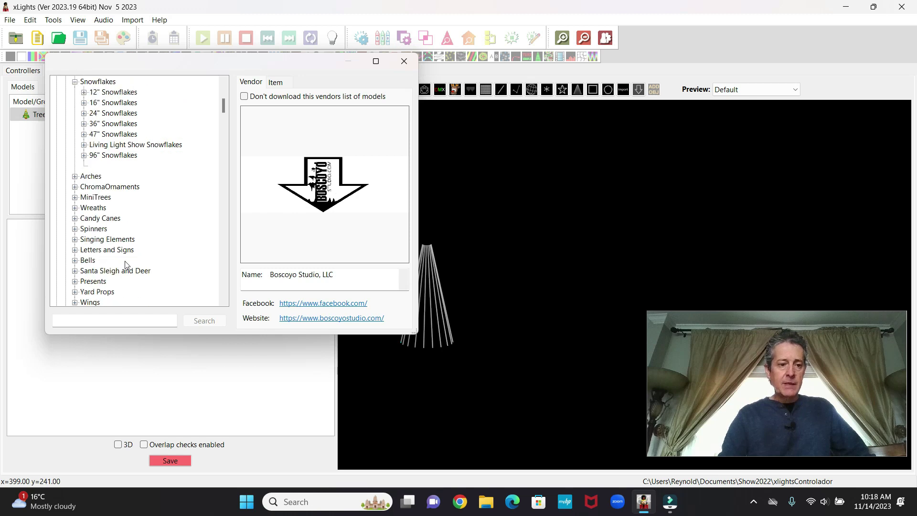
left_click(75, 219)
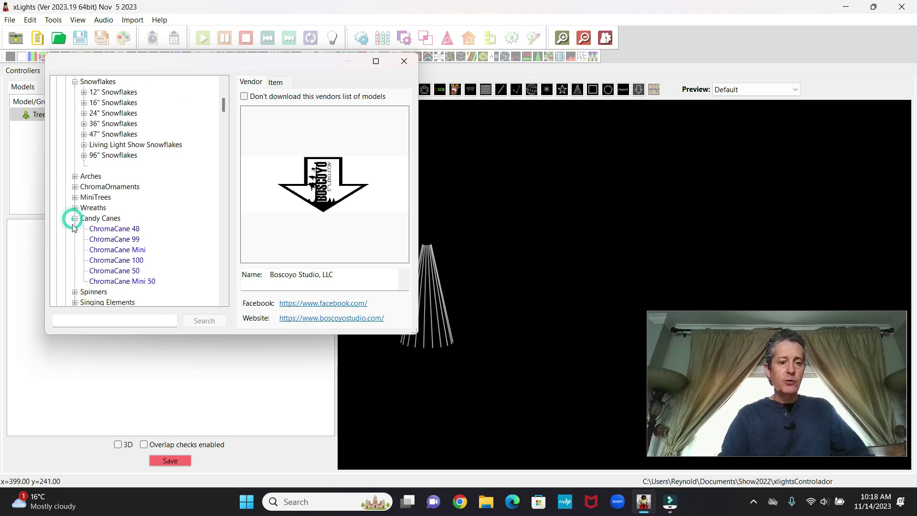
left_click(104, 264)
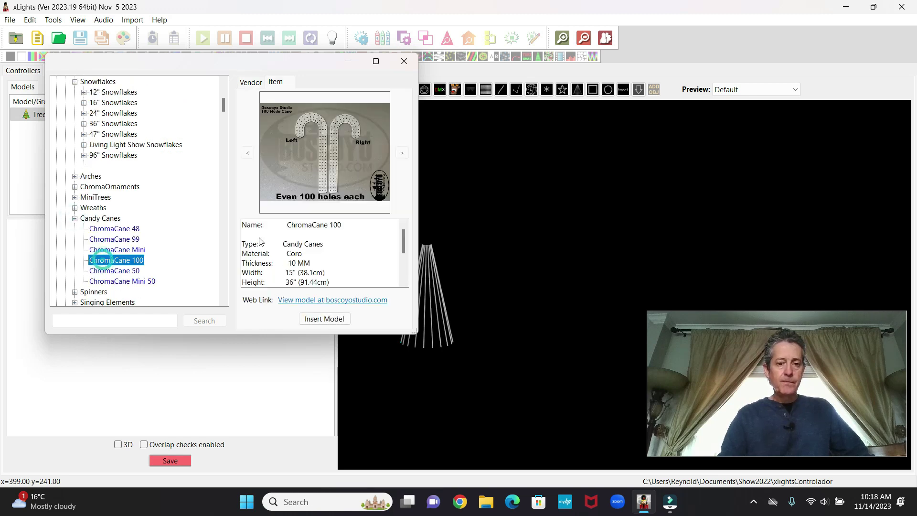
left_click(336, 319)
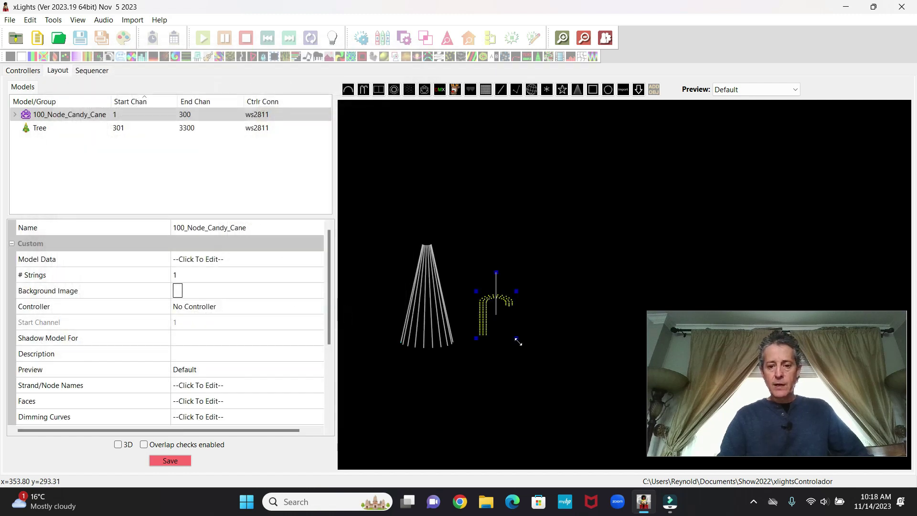
left_click_drag(516, 339, 481, 329)
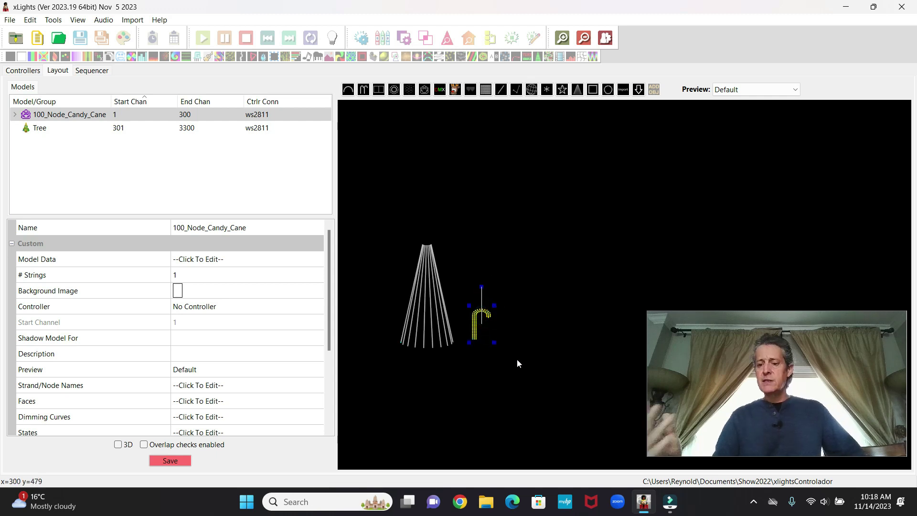
Step: Make four copies of the 100_Node_Candy_Cane model in the layout
left_click(487, 328)
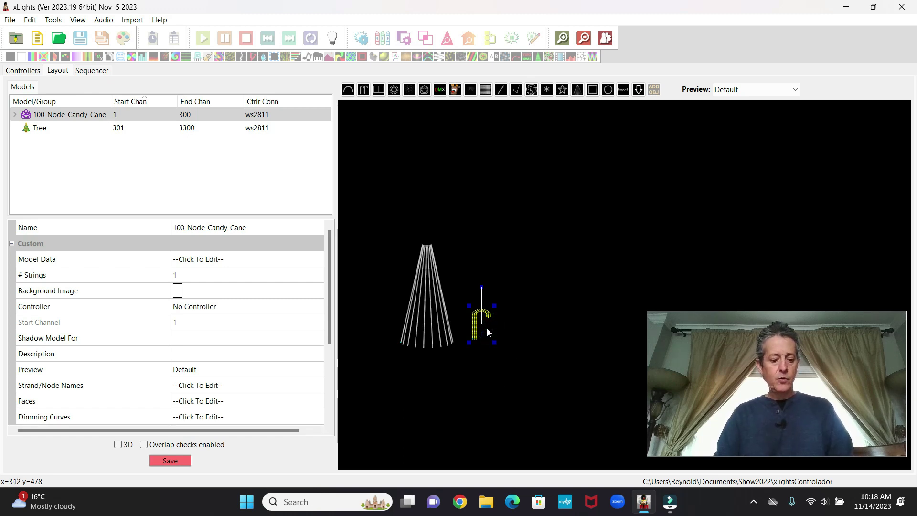
key("ctrl+v")
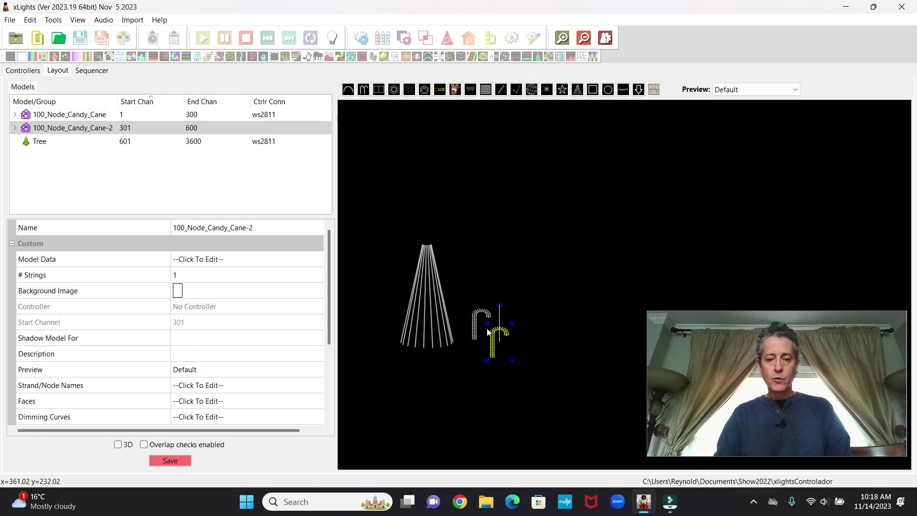
key("ctrl+v")
key("ctrl+v")
key("ctrl+v")
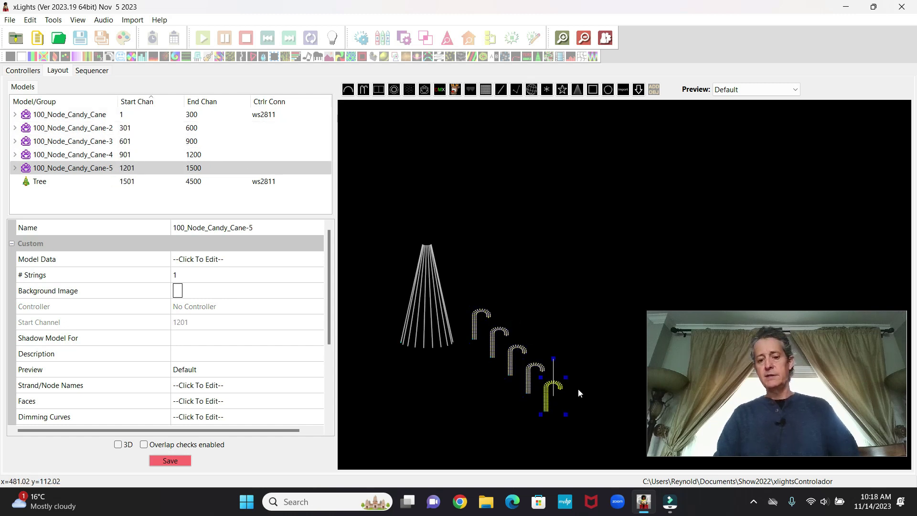
Step: Arrange the five candy canes in an evenly spaced horizontal row beside the base of the tree
left_click_drag(550, 402, 583, 336)
left_click_drag(527, 377, 557, 331)
left_click(531, 377)
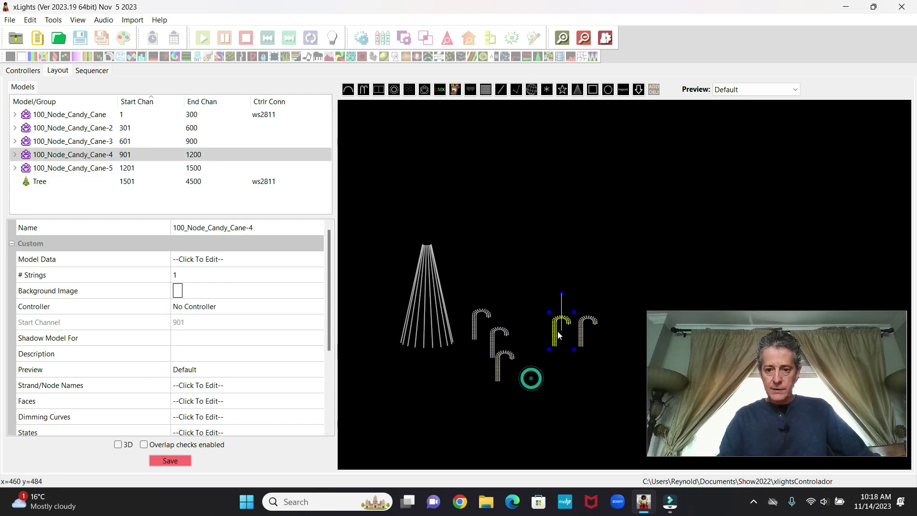
left_click_drag(499, 364, 473, 337)
left_click(493, 353)
left_click(475, 335)
left_click(524, 343)
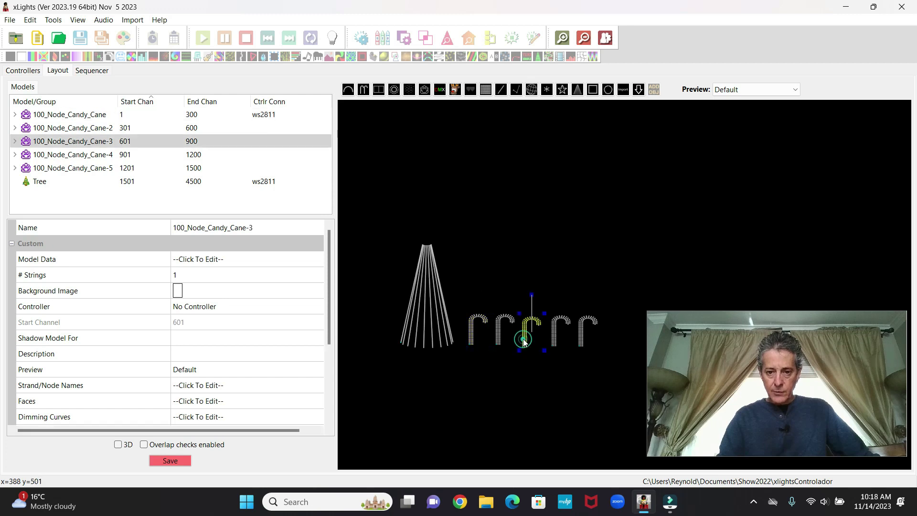
left_click(550, 375)
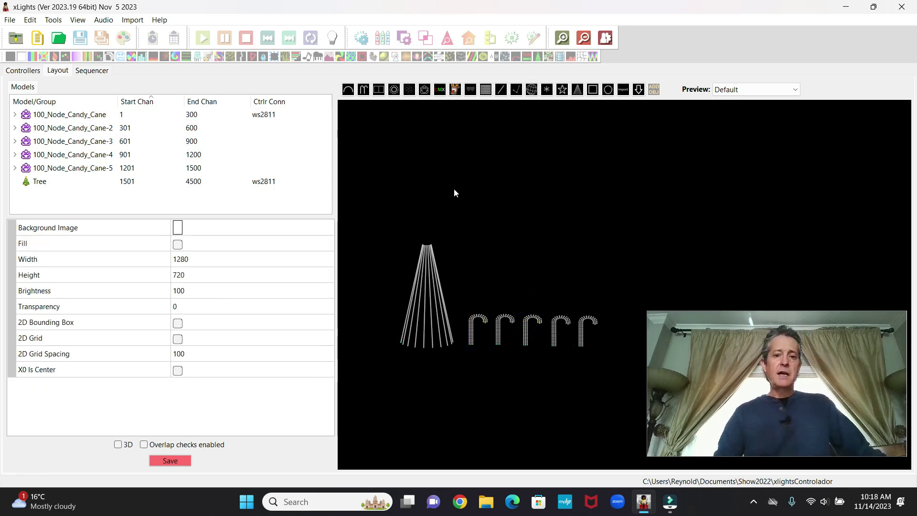
Step: Draw a single arch below the tree, slightly wider than the tree's base, and make two copies of it
left_click(349, 94)
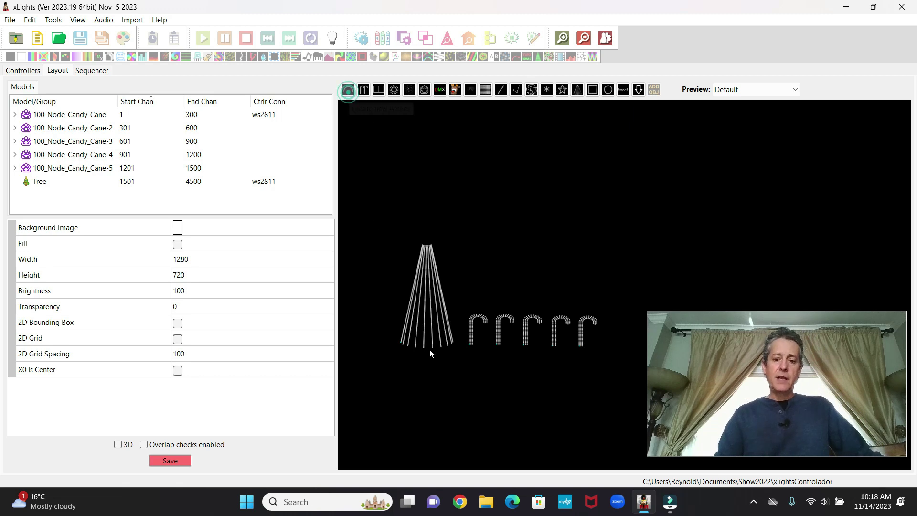
left_click_drag(411, 396, 472, 395)
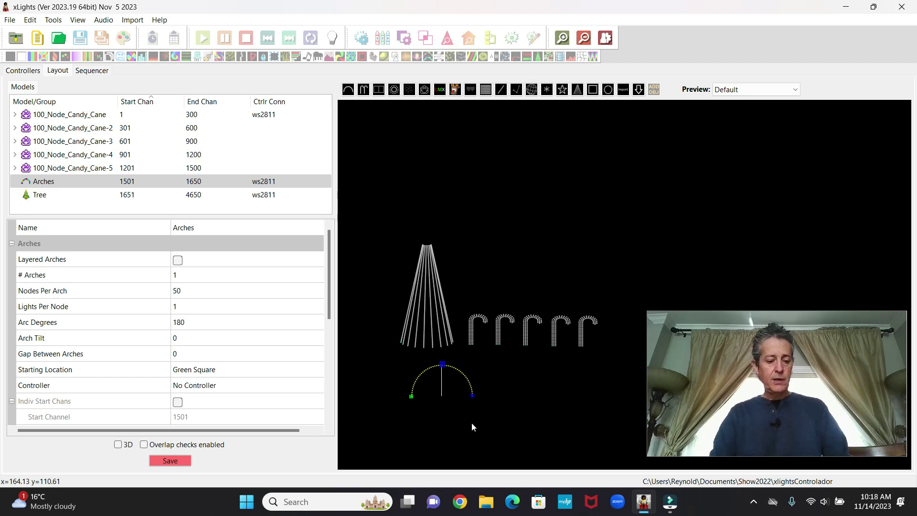
key("ctrl+v")
key("ctrl+v")
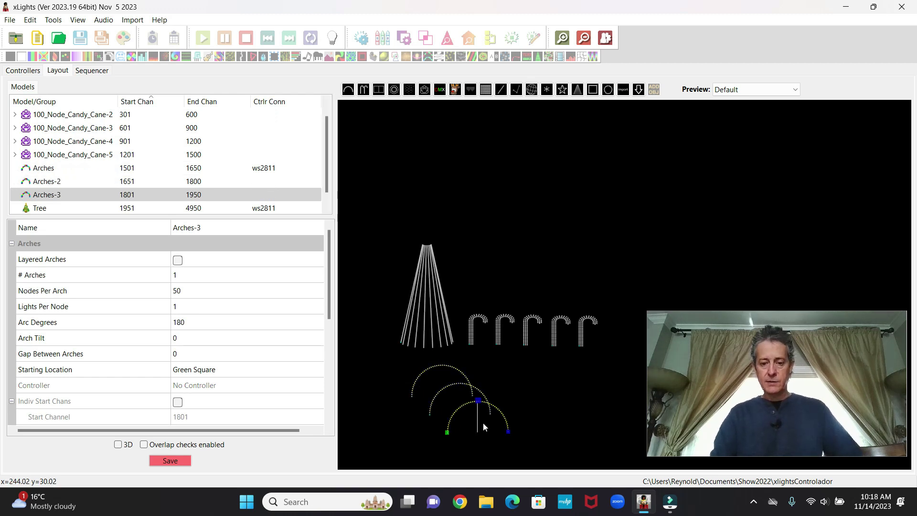
Step: Line up the two arch copies in a horizontal row beside the original arch, below the candy canes
left_click_drag(483, 422, 571, 392)
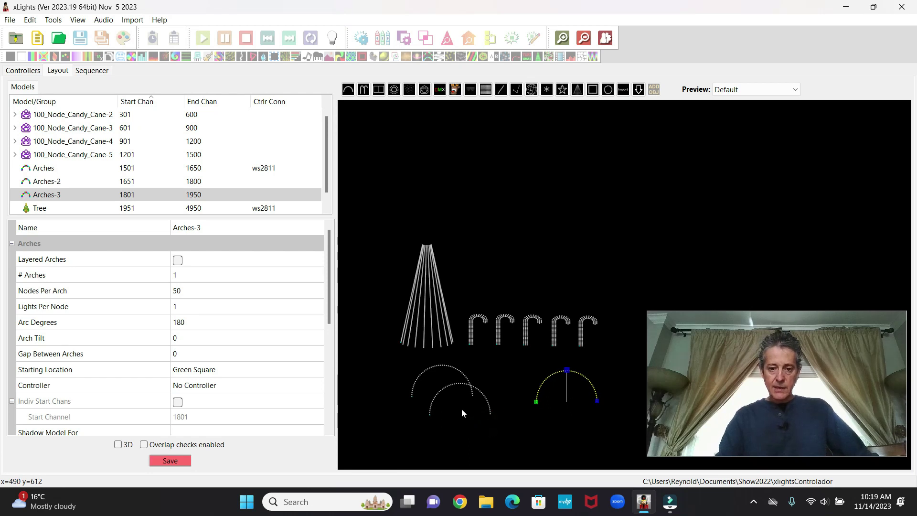
left_click_drag(462, 410, 509, 392)
left_click_drag(571, 398, 582, 390)
left_click(571, 423)
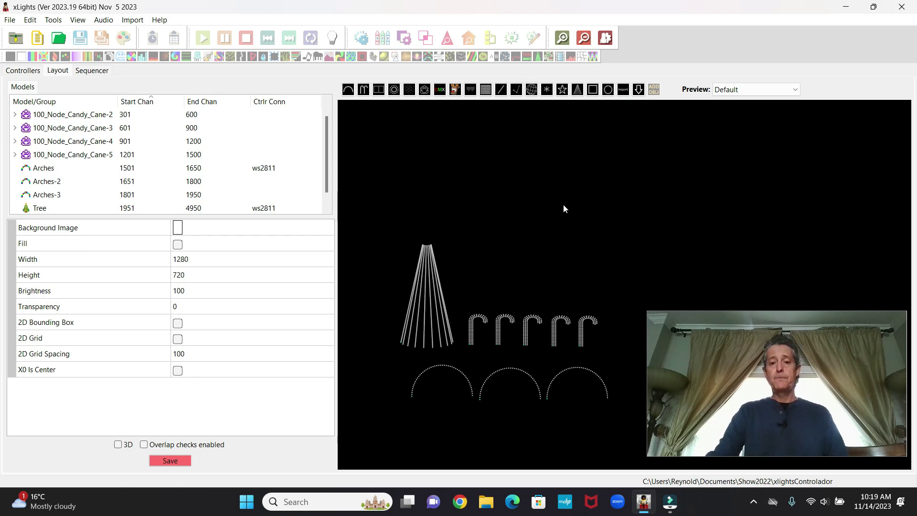
Step: Add an Ethernet controller to the show and name it F16V4
left_click(30, 73)
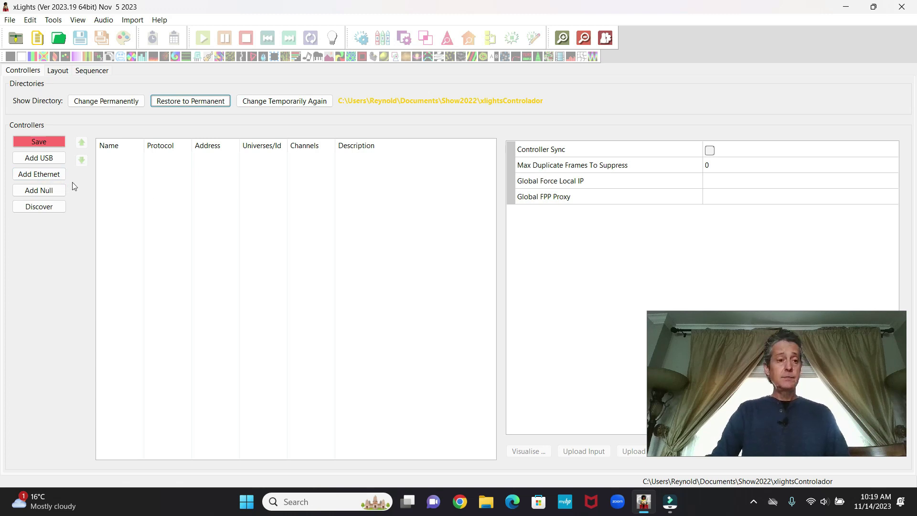
left_click(44, 175)
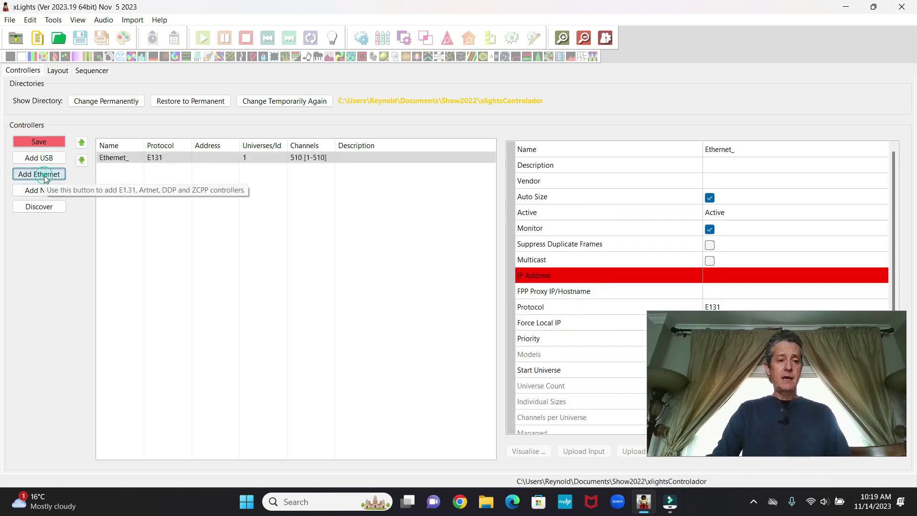
left_click(724, 151)
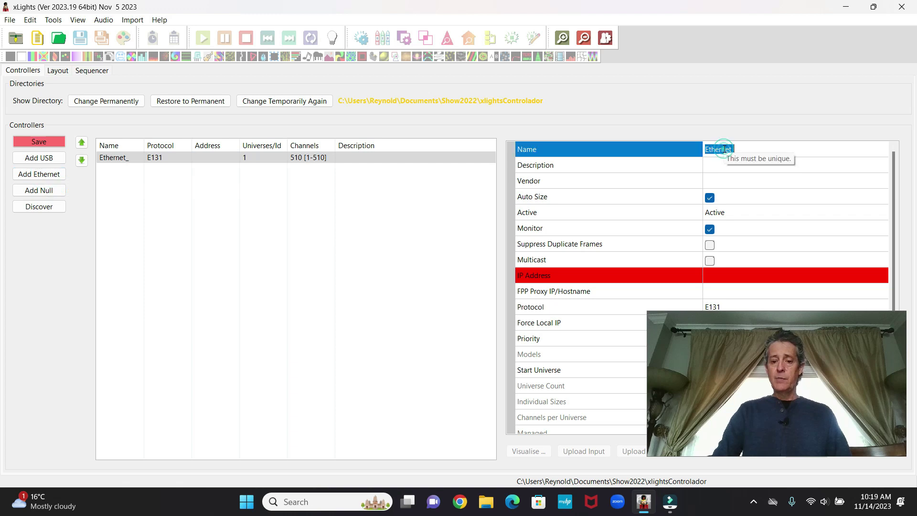
type("F16V4")
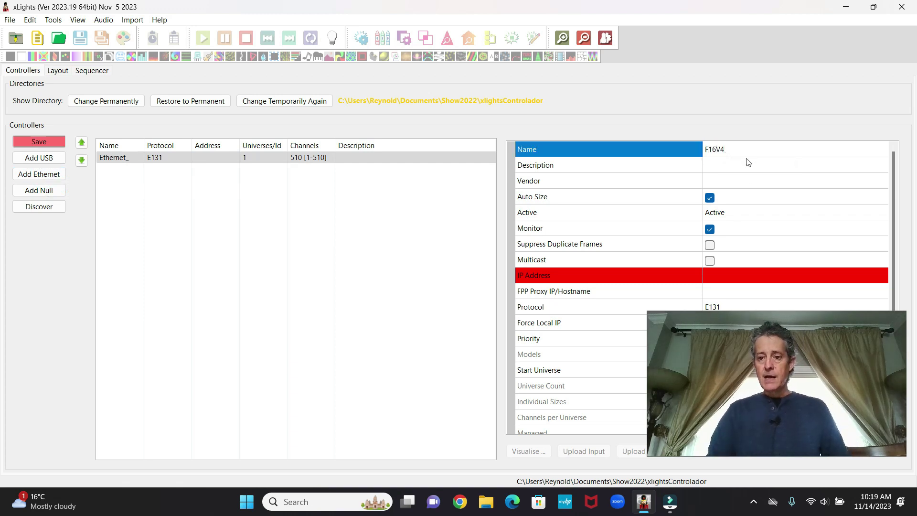
Step: Set the controller's vendor to Falcon and its model to F16V4
left_click(743, 186)
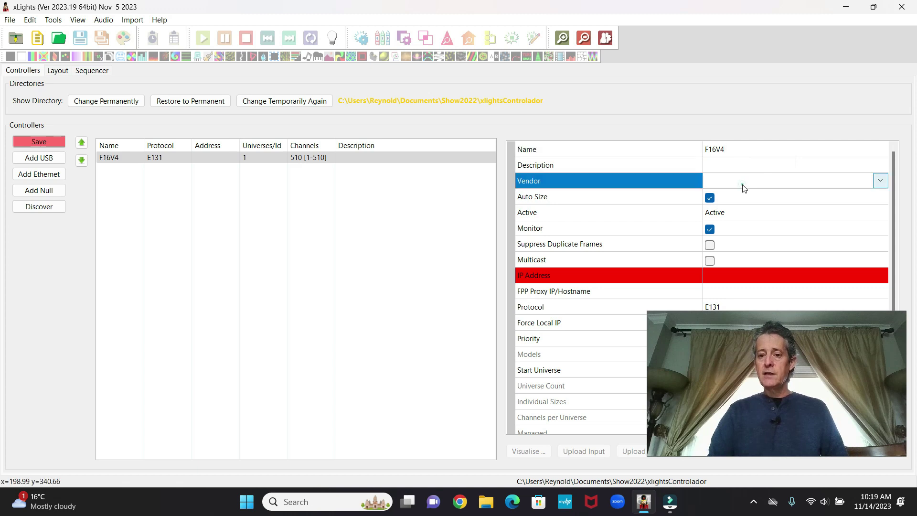
left_click(880, 181)
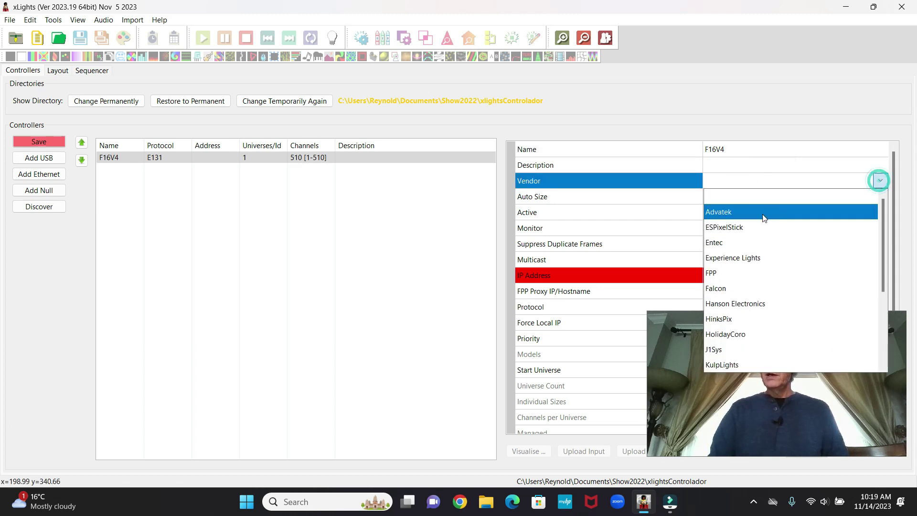
left_click(731, 288)
left_click(732, 198)
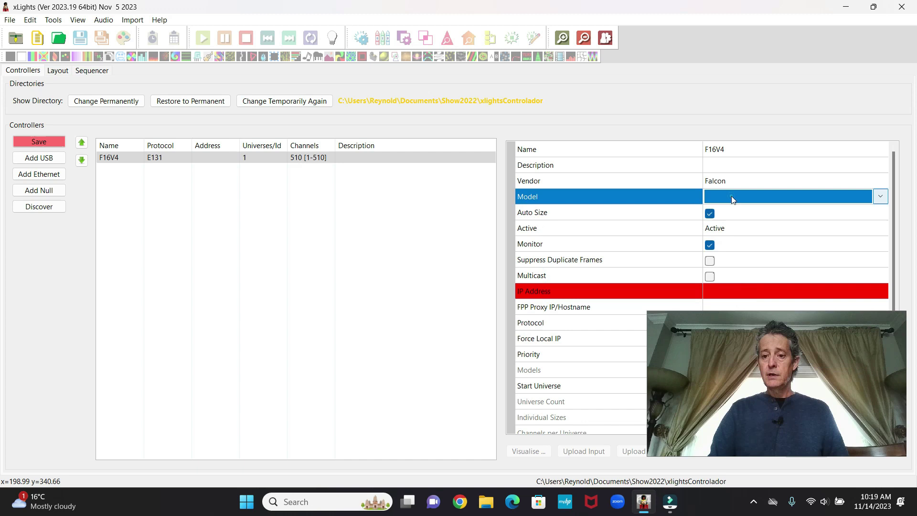
left_click(880, 197)
left_click(759, 277)
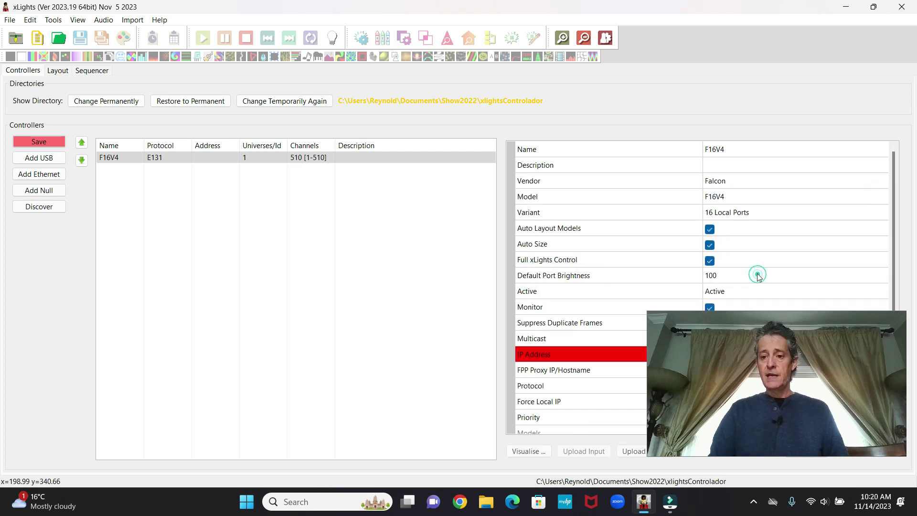
Step: Set the F16V4 controller's IP address to 10.0.0.248 and save the controller setup
scroll(580, 261, "down", 1)
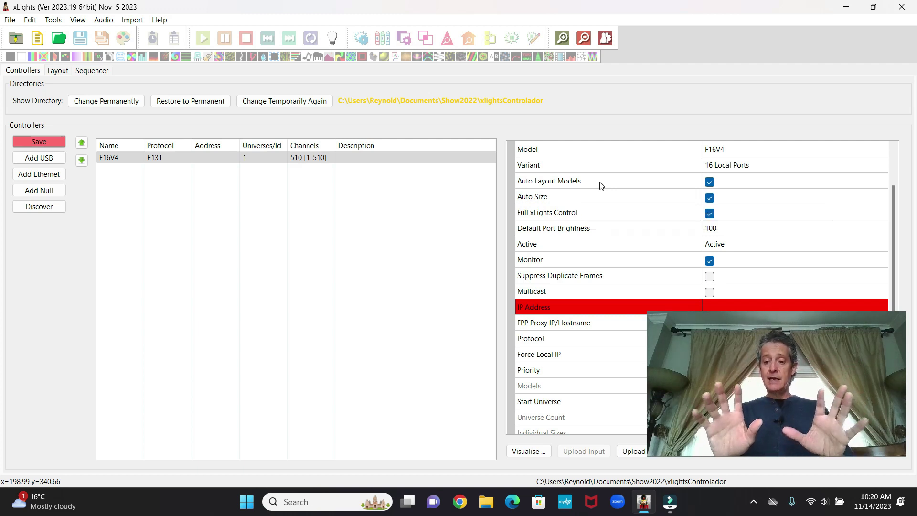
mouse_move(577, 202)
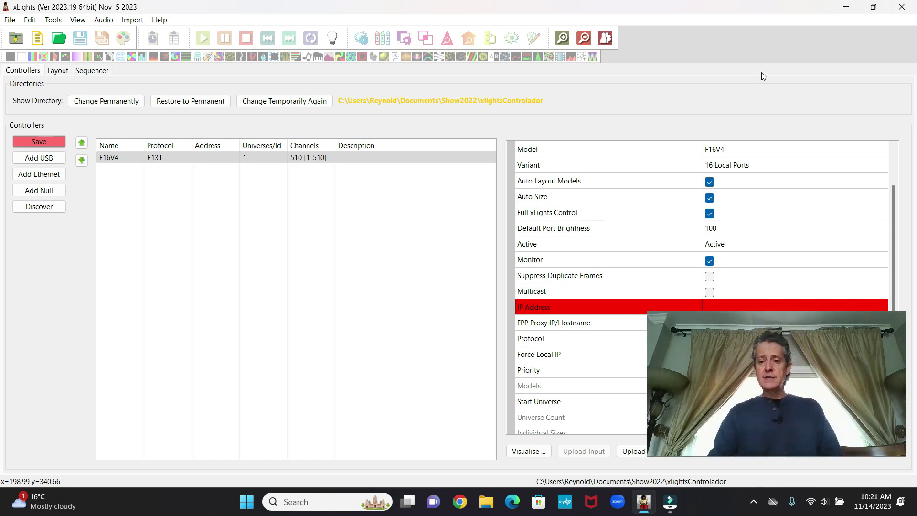
mouse_move(712, 203)
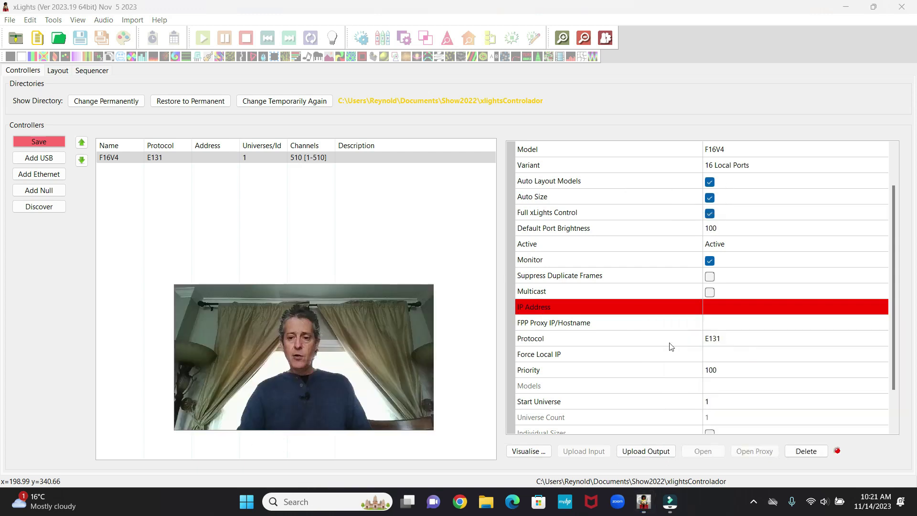
left_click(723, 312)
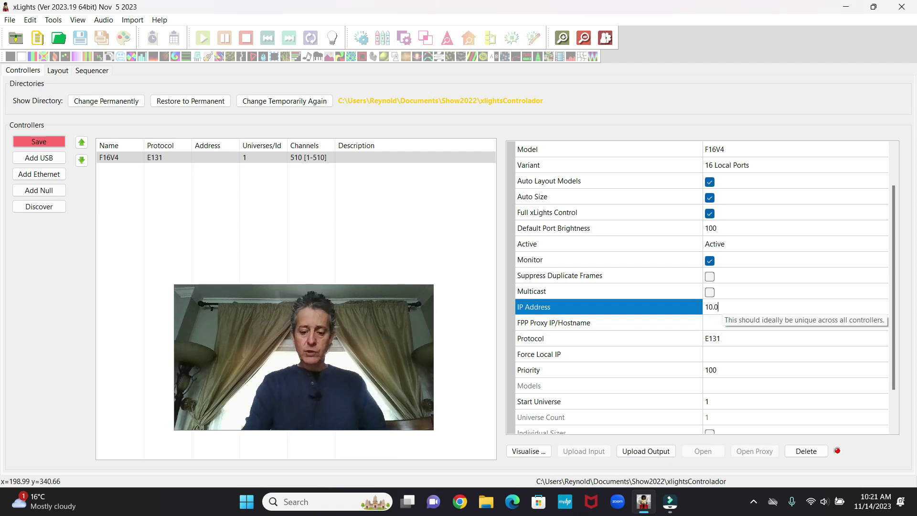
type("10.0.0.248")
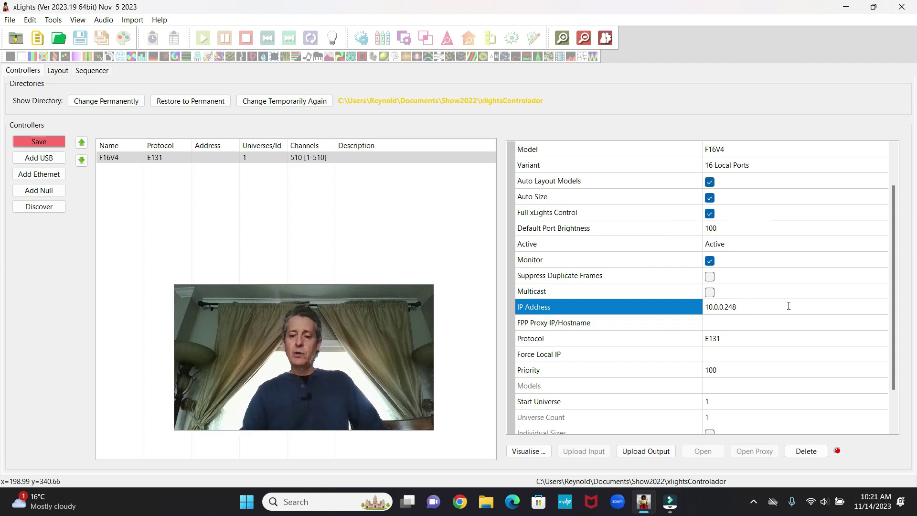
left_click(734, 321)
left_click(39, 145)
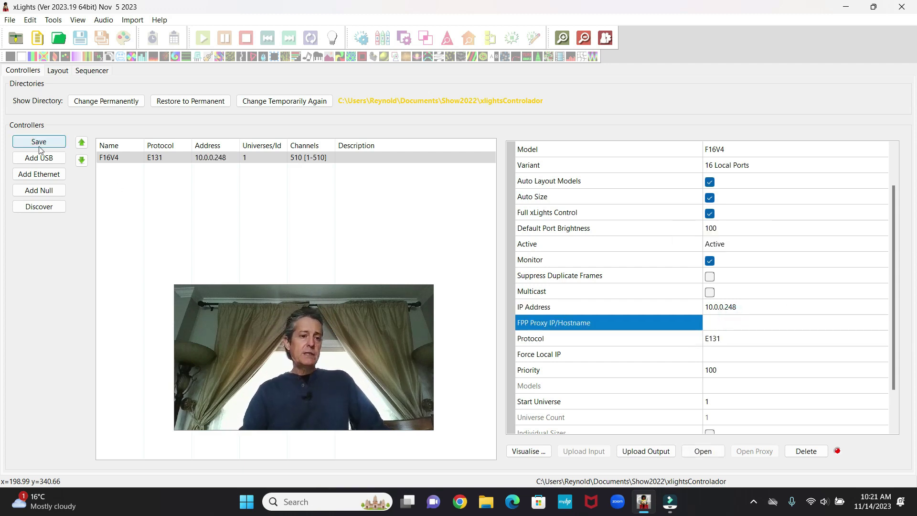
left_click(41, 144)
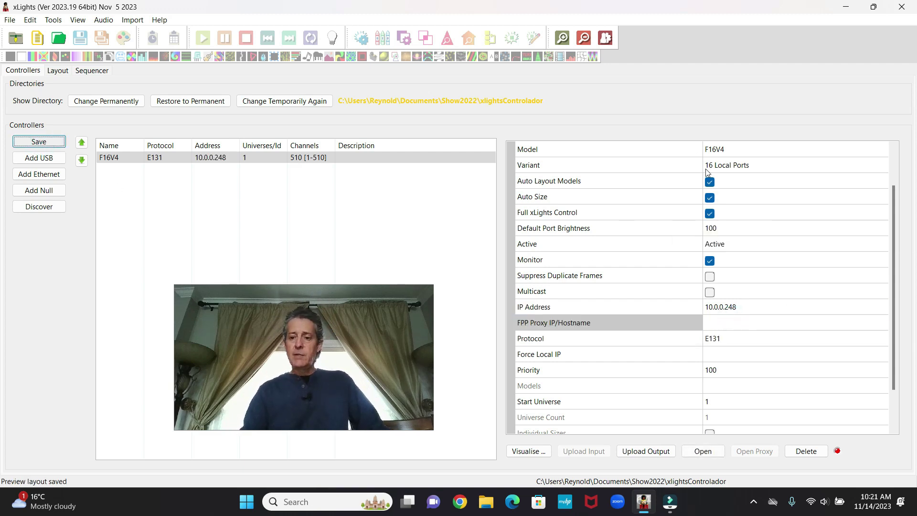
Step: Open the F16V4 controller's web page, examine its status and pixel output settings, and close the browser
left_click(703, 452)
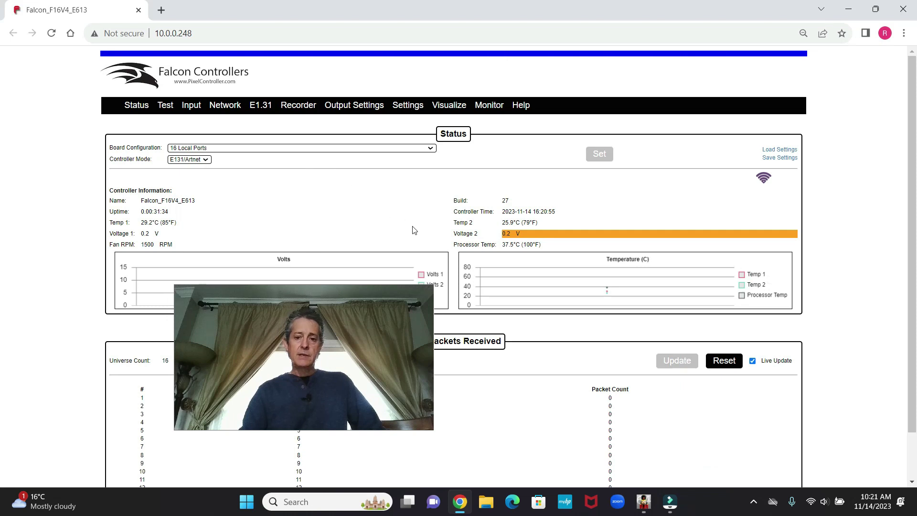
scroll(425, 236, "down", 2)
left_click_drag(317, 334, 763, 371)
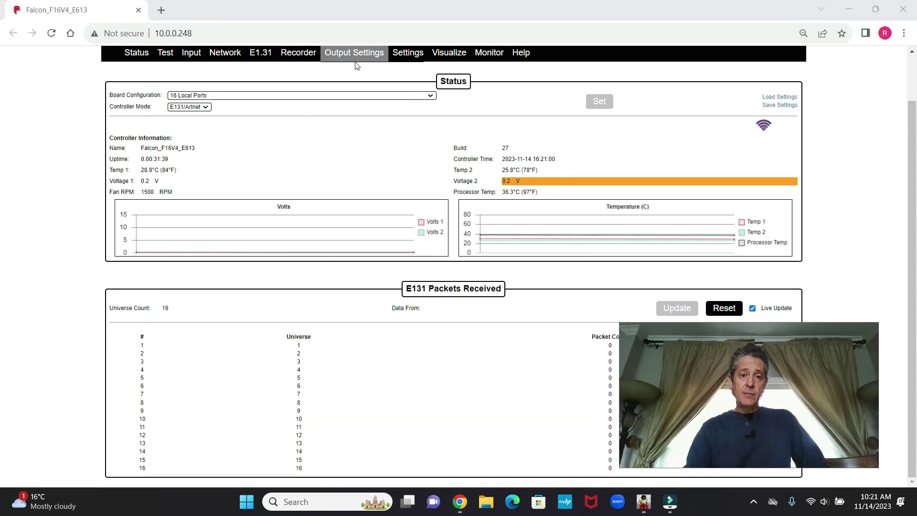
mouse_move(341, 53)
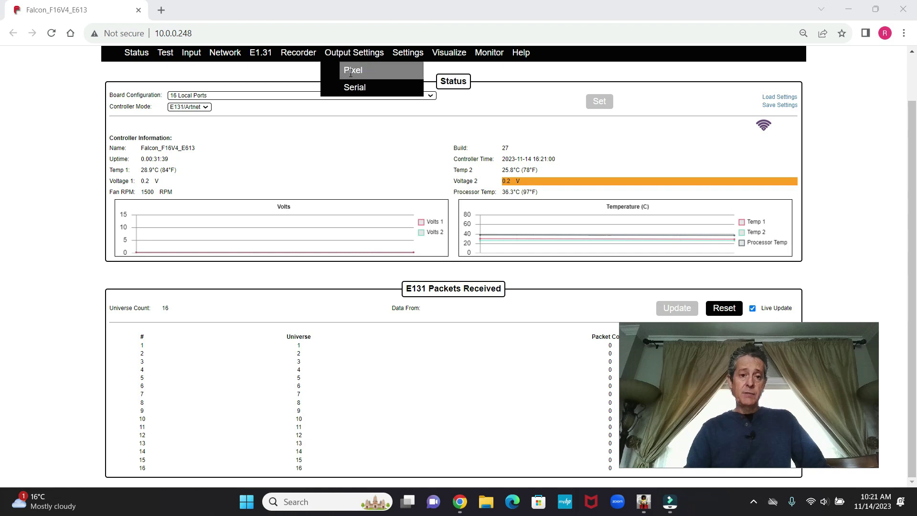
left_click(350, 71)
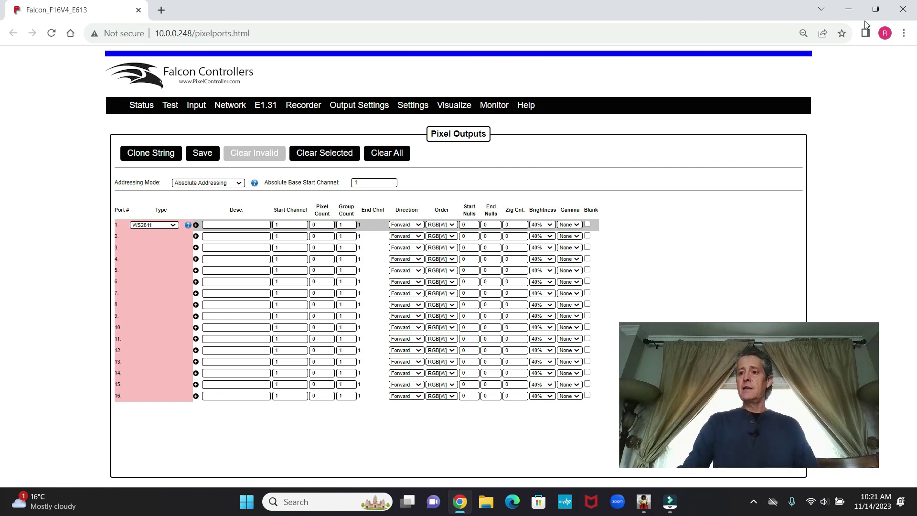
left_click(903, 13)
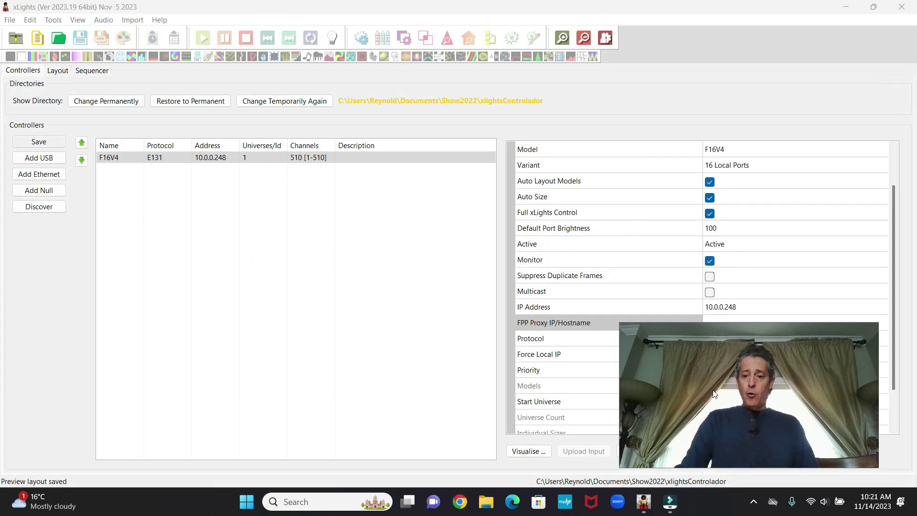
Step: Check the models in the layout and open the port visualiser for the F16V4 controller
left_click_drag(734, 343, 264, 279)
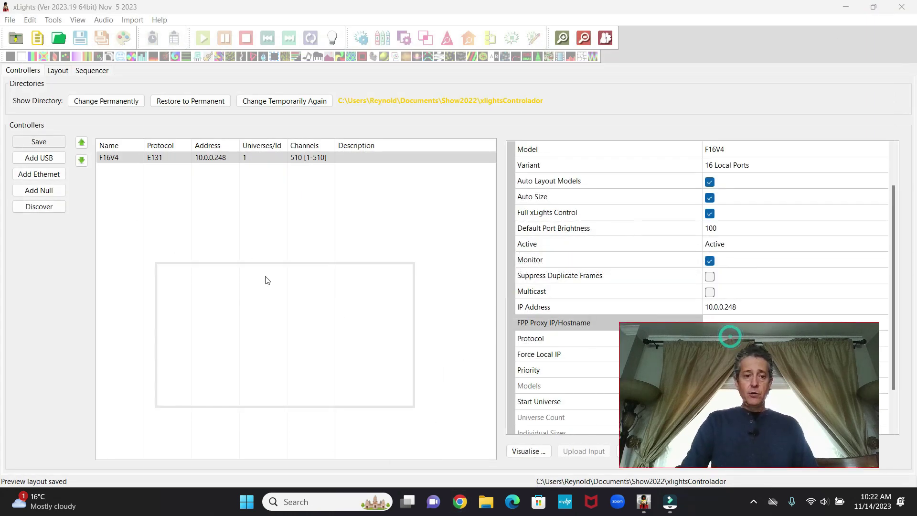
left_click(58, 71)
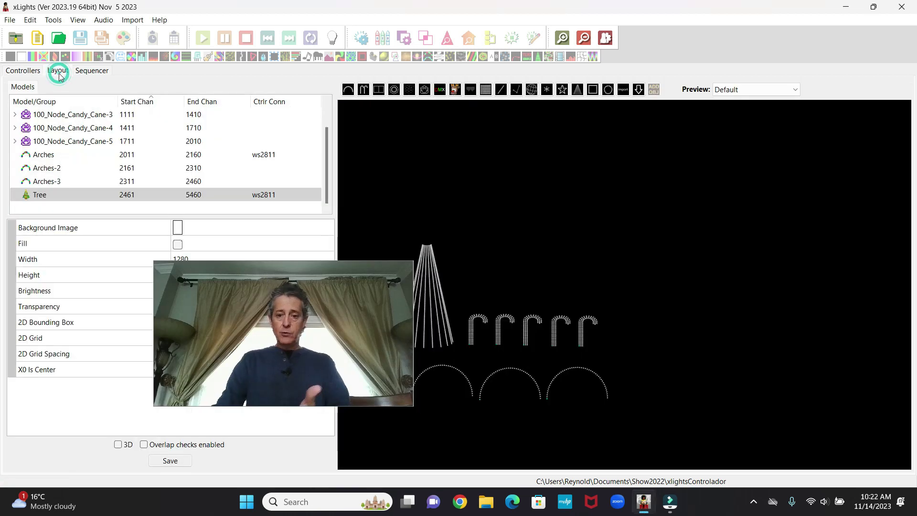
left_click(21, 70)
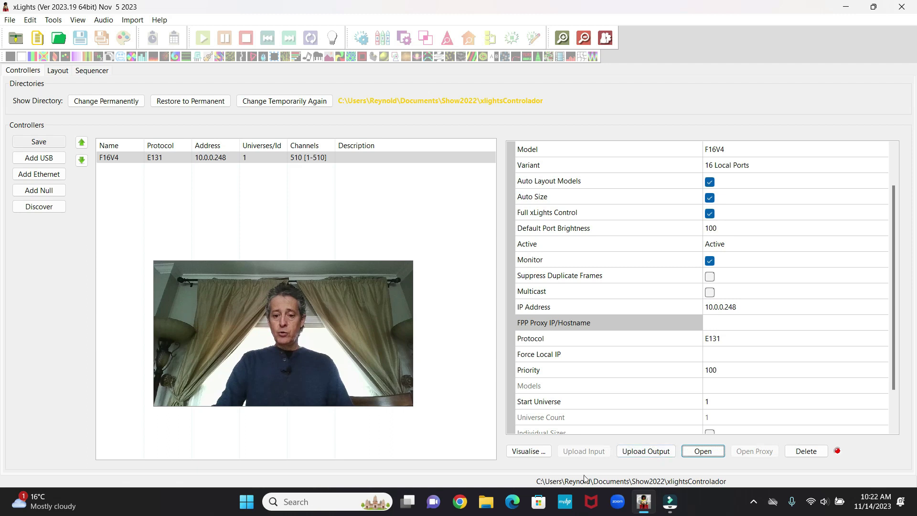
left_click(528, 451)
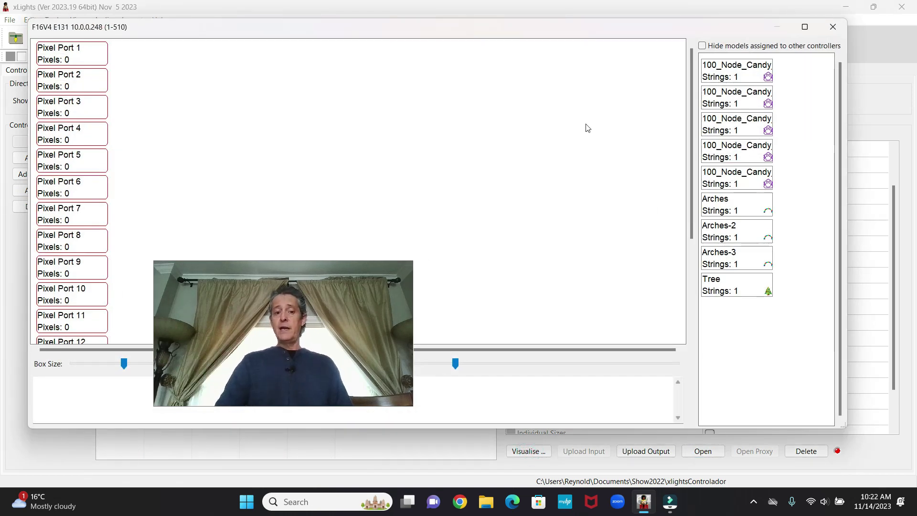
Step: Look through the F16V4 controller's pixel and serial ports in the port visualiser, and close it
left_click_drag(274, 273, 758, 335)
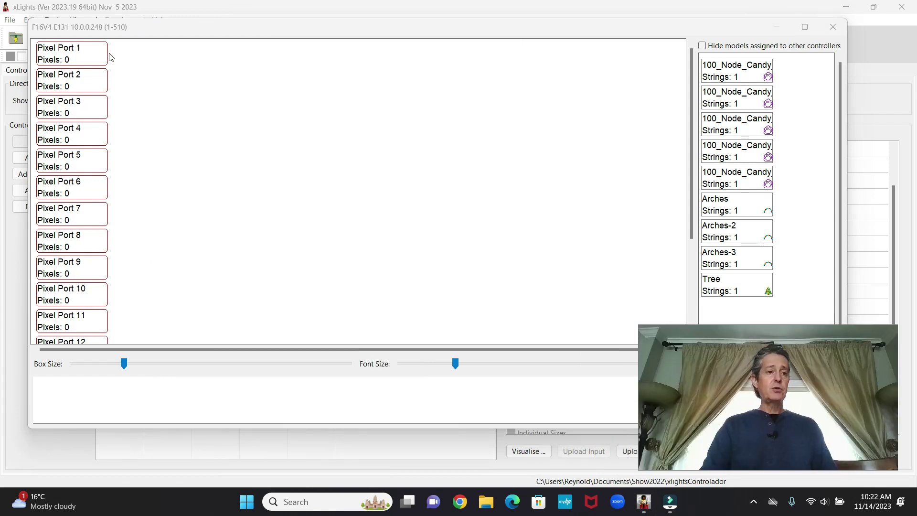
scroll(166, 139, "down", 3)
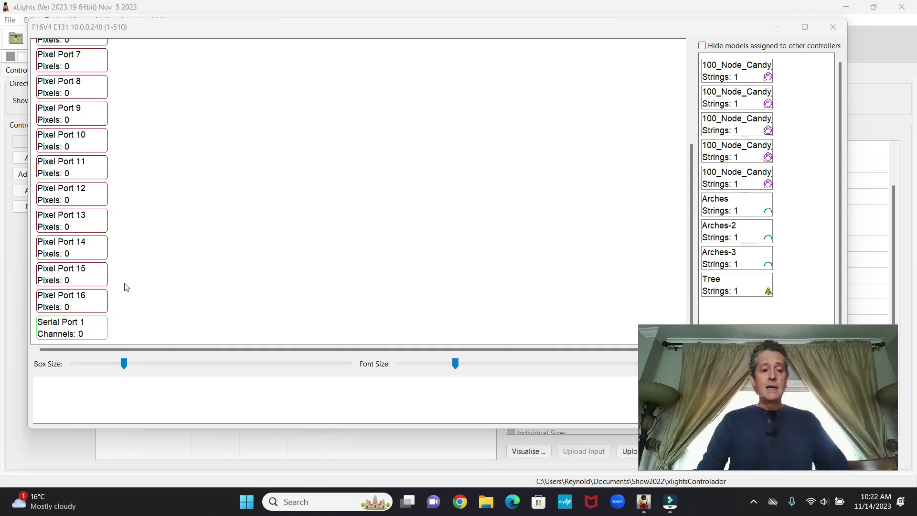
scroll(129, 263, "up", 3)
scroll(149, 96, "down", 3)
scroll(145, 191, "up", 2)
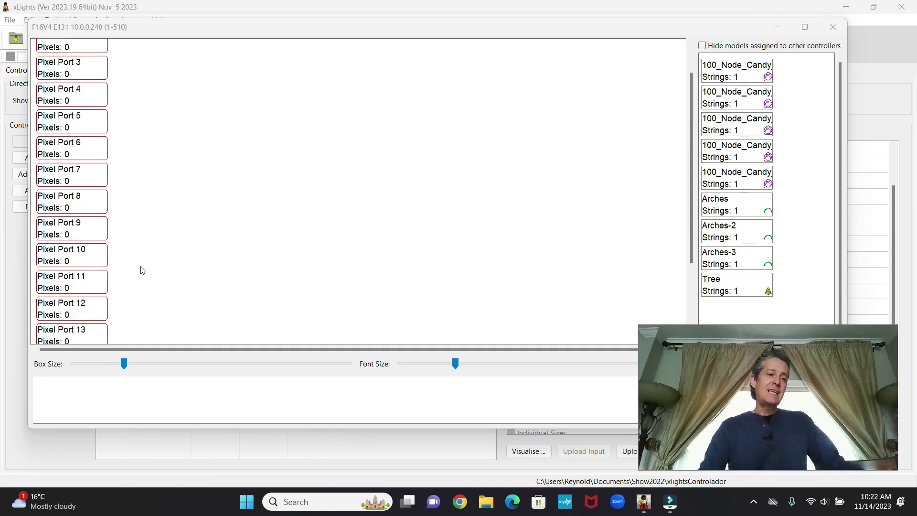
scroll(143, 258, "up", 1)
left_click(833, 27)
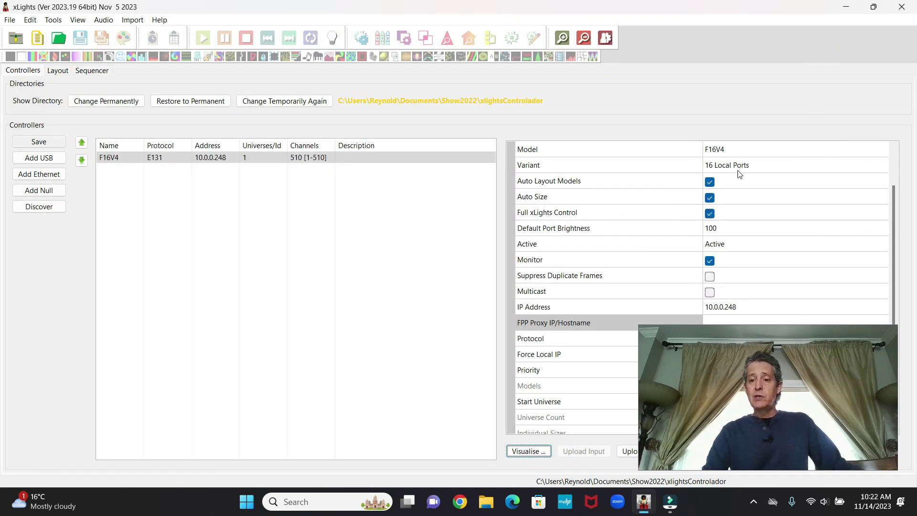
Step: Review the F16V4 controller's variant options and choose 16 Local Ports
scroll(719, 173, "up", 1)
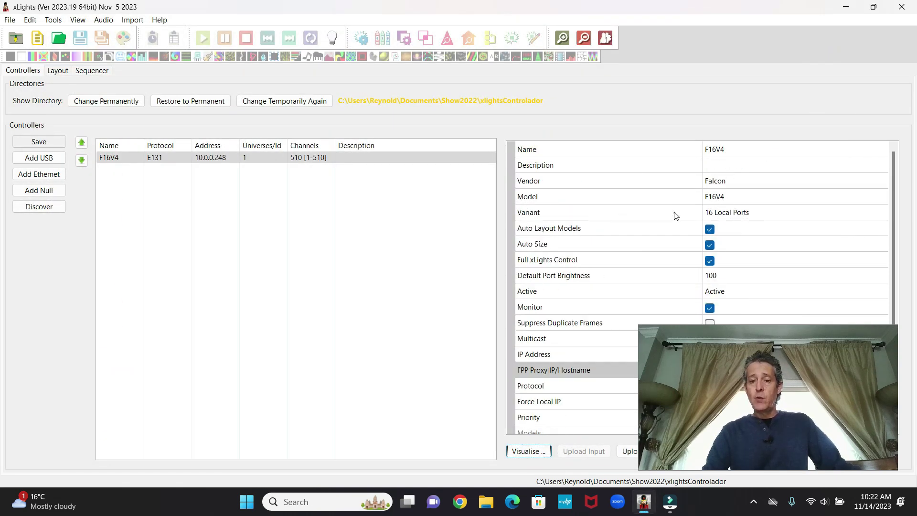
left_click(745, 216)
left_click(745, 216)
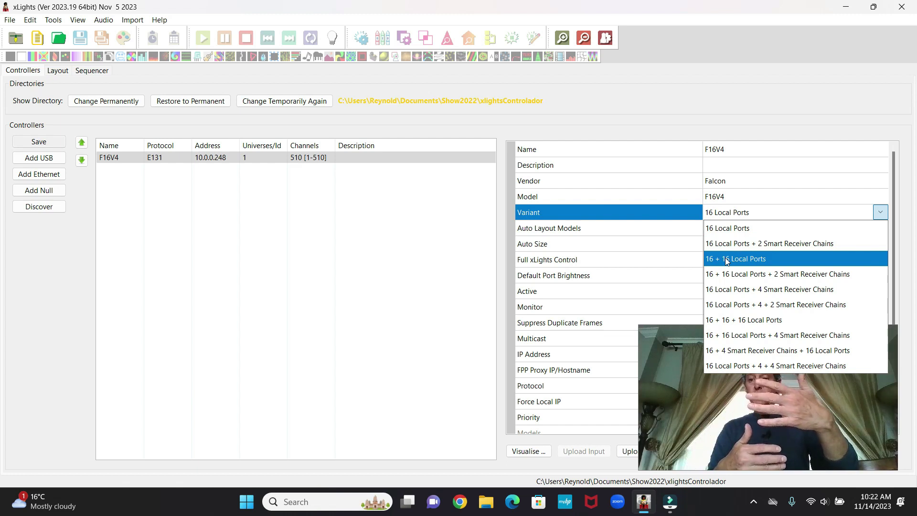
left_click(733, 231)
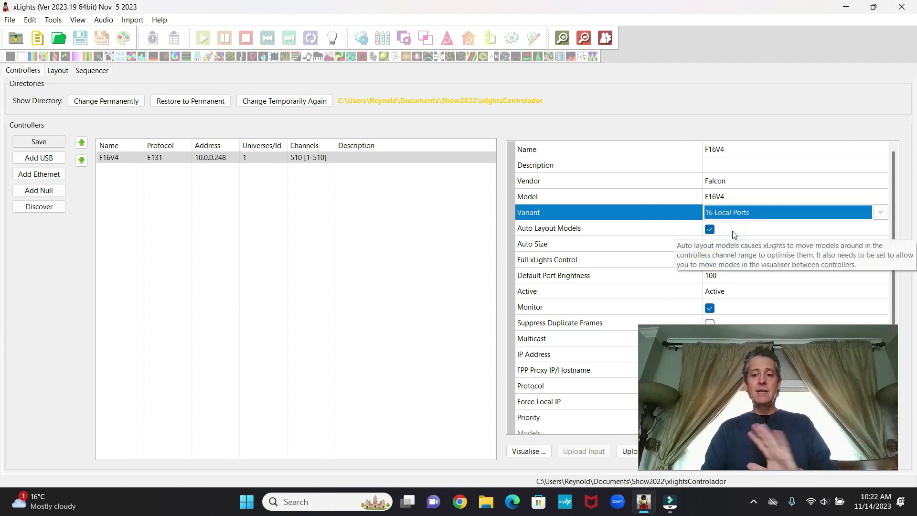
Step: Reopen the F16V4 port visualiser and assign the Tree model to Pixel Port 1
left_click(528, 452)
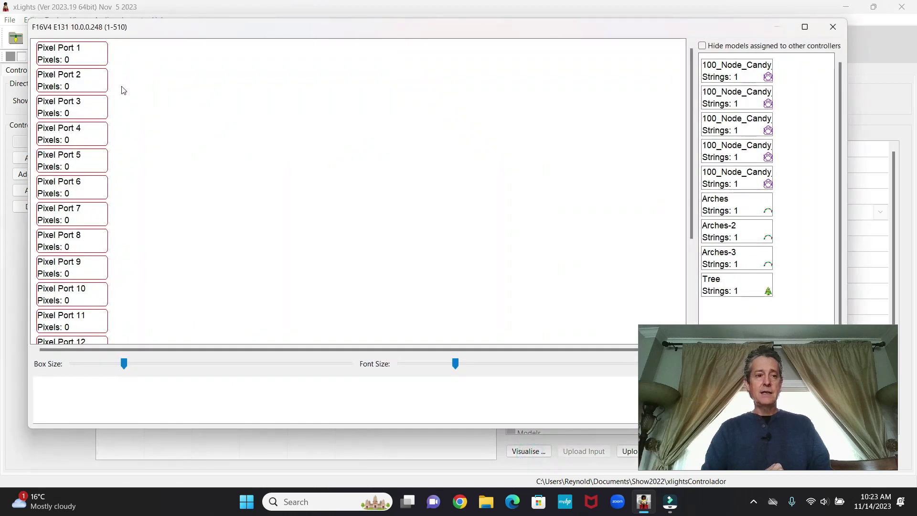
scroll(123, 90, "down", 3)
scroll(234, 182, "up", 3)
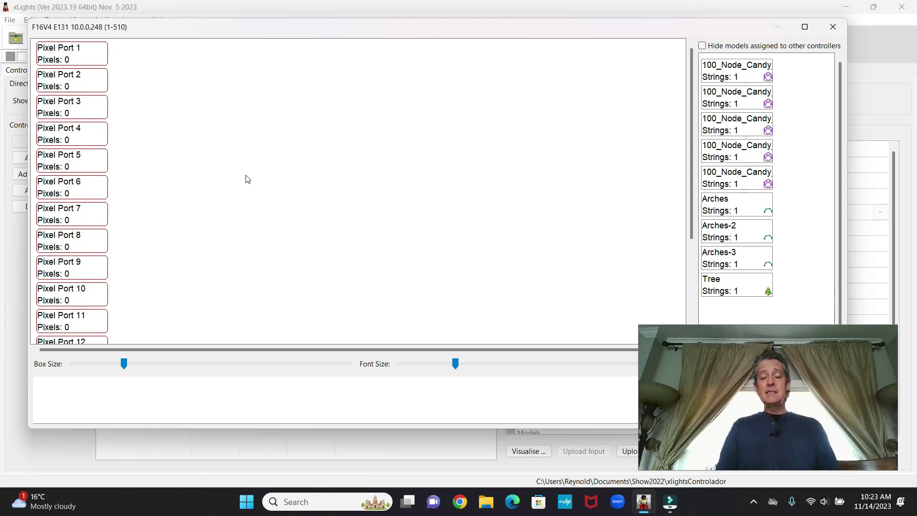
mouse_move(720, 297)
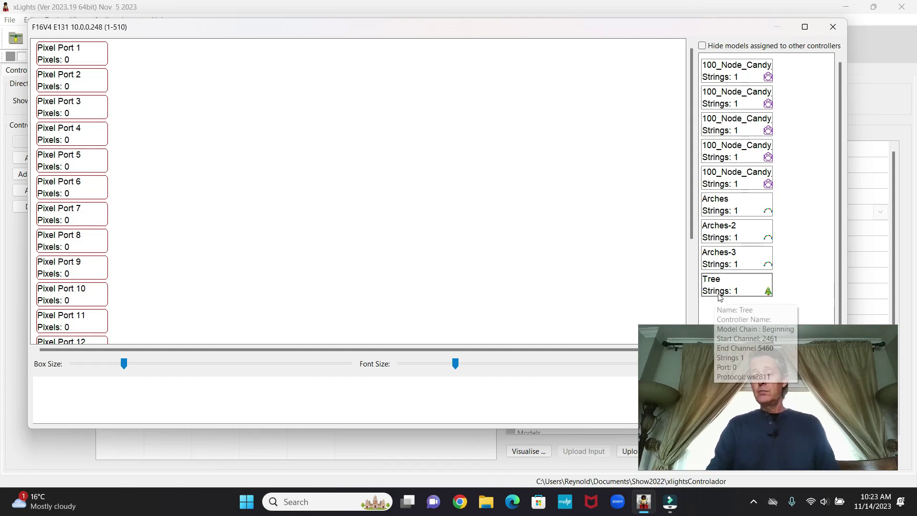
left_click_drag(687, 271, 141, 59)
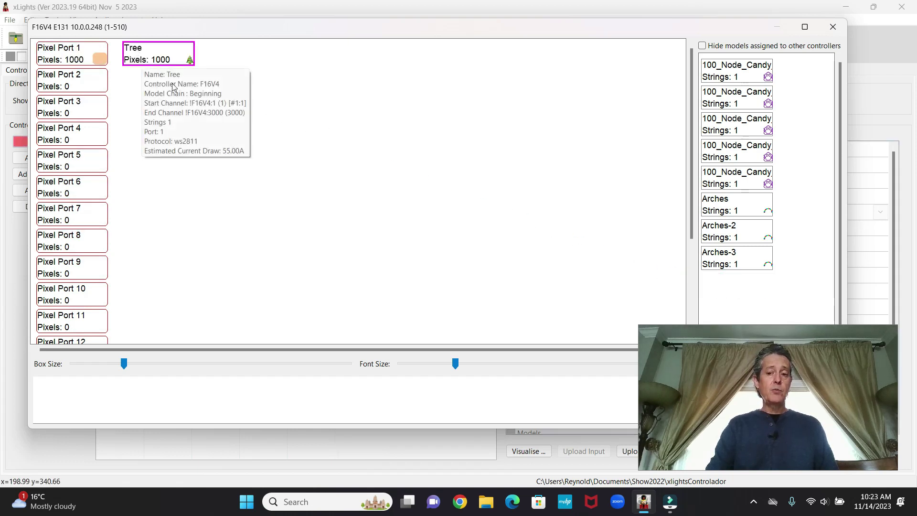
Step: Chain the Arches, Arches-2 and Arches-3 models in that order on Pixel Port 2
mouse_move(726, 267)
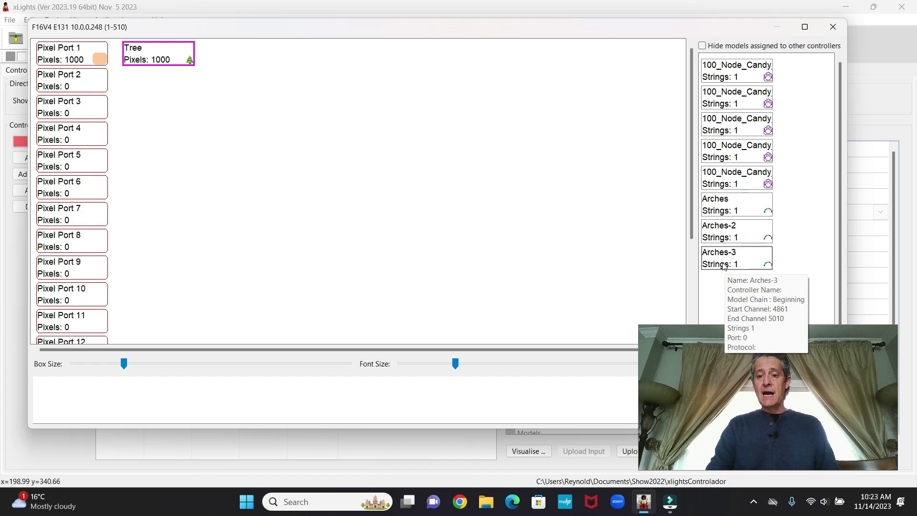
left_click_drag(729, 210, 214, 85)
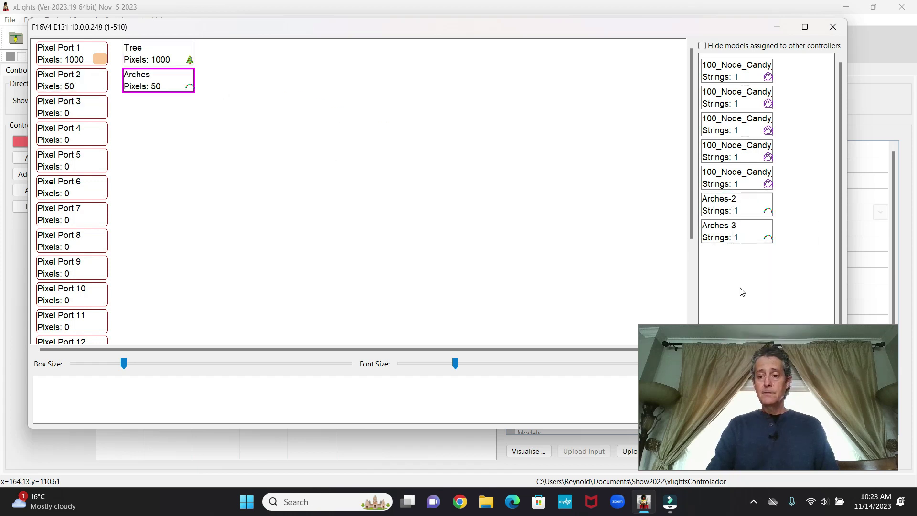
left_click_drag(726, 209, 232, 97)
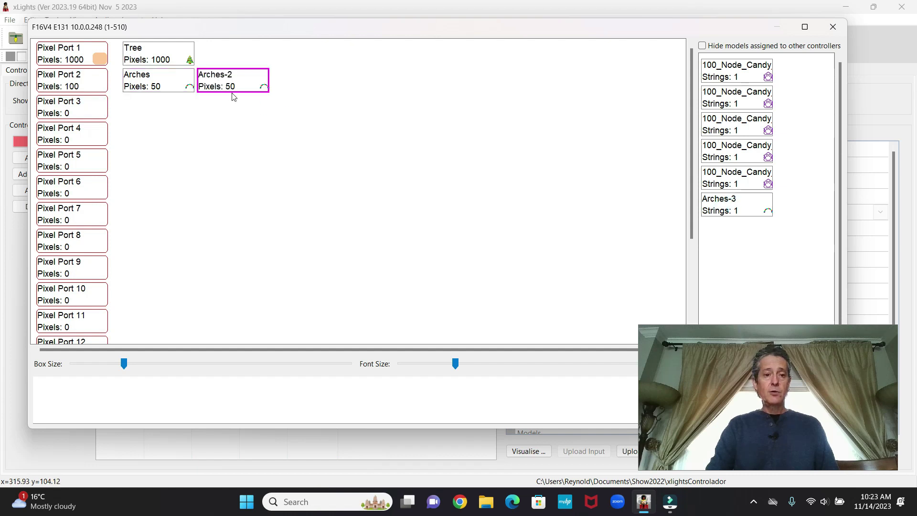
mouse_move(724, 207)
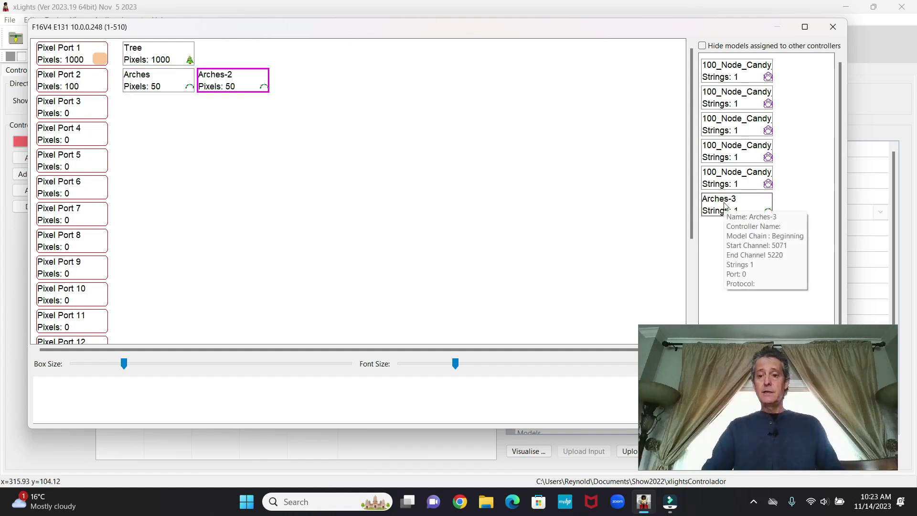
left_click_drag(724, 206, 324, 81)
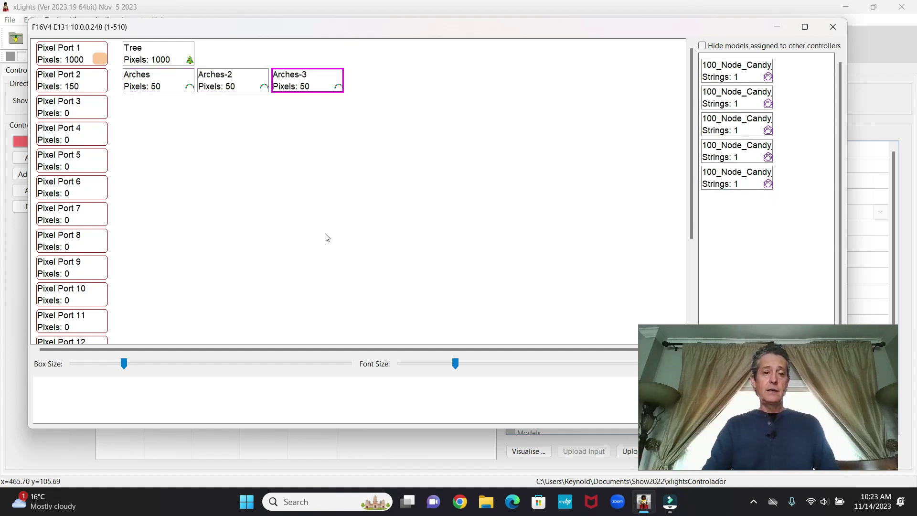
Step: Chain all five 100-node candy cane models one after another on Pixel Port 3
mouse_move(721, 80)
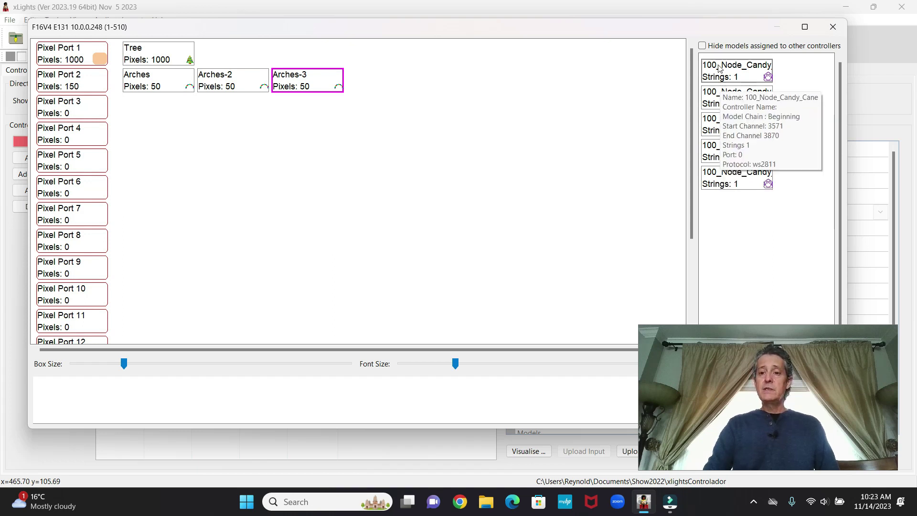
left_click_drag(719, 68, 219, 117)
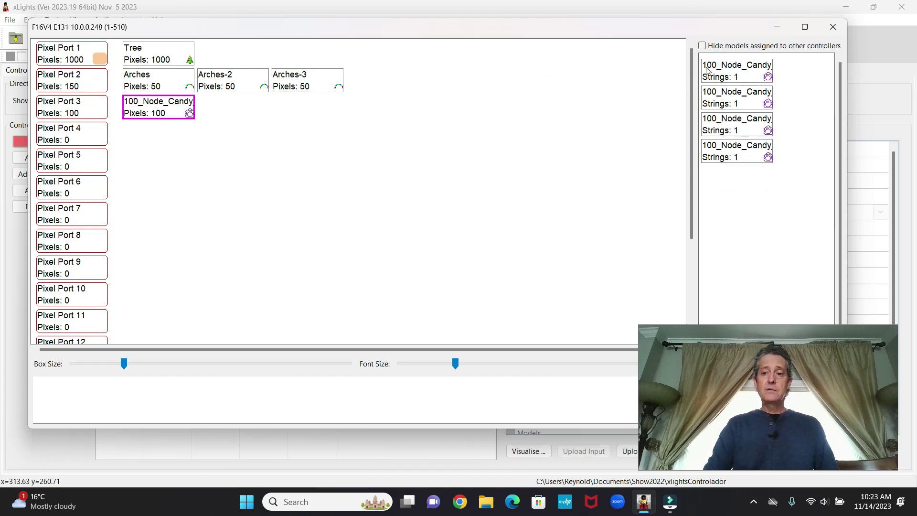
left_click_drag(707, 70, 248, 107)
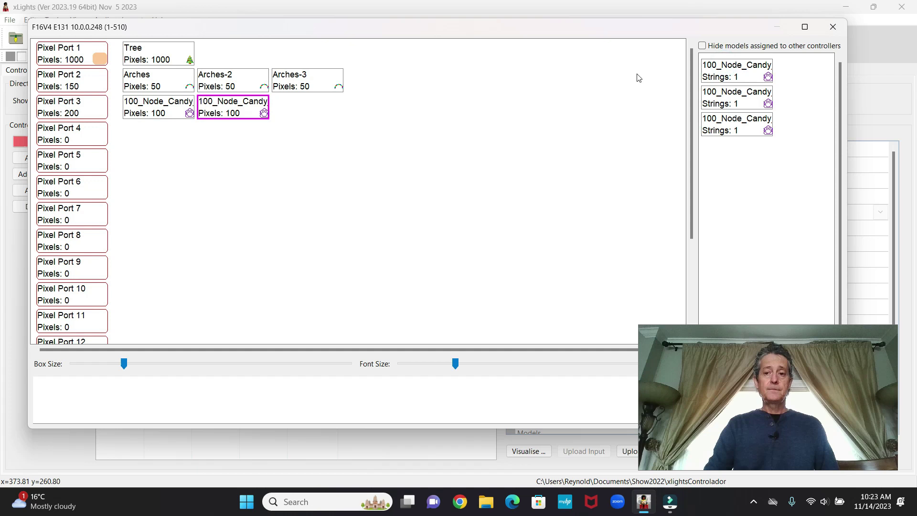
left_click(719, 69)
mouse_move(305, 111)
left_mouse_down()
mouse_move(267, 109)
mouse_move(307, 107)
left_mouse_up()
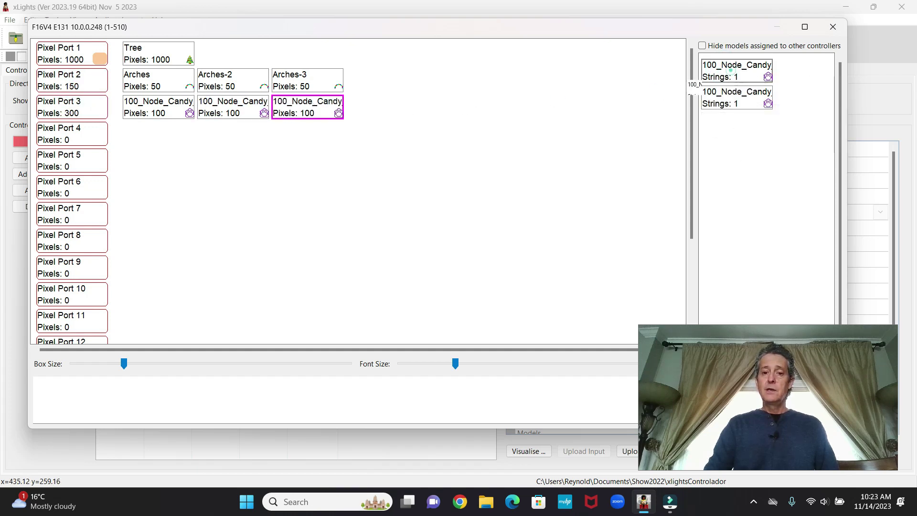
left_click_drag(738, 72, 429, 113)
left_click_drag(730, 77, 501, 111)
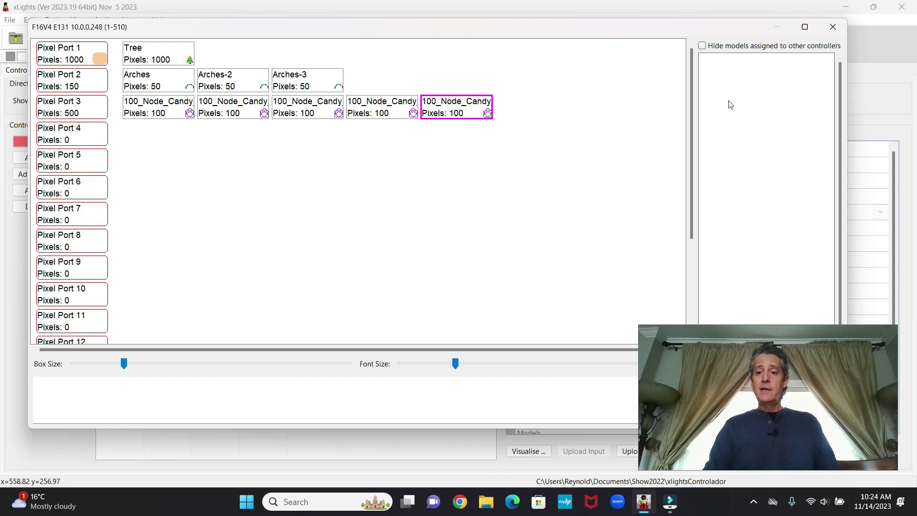
Step: Close the port visualiser, save the controller setup and upload the output configuration to the F16V4
left_click(831, 27)
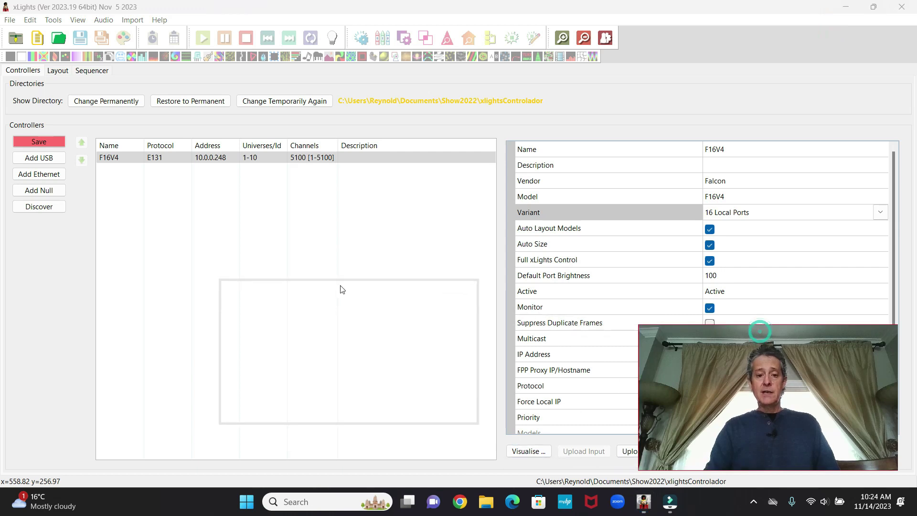
left_click(36, 145)
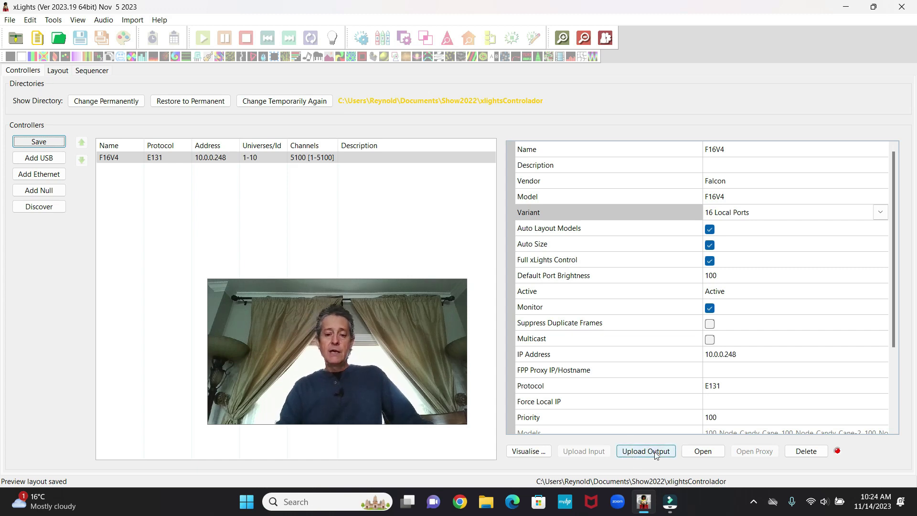
left_click_drag(379, 289, 338, 306)
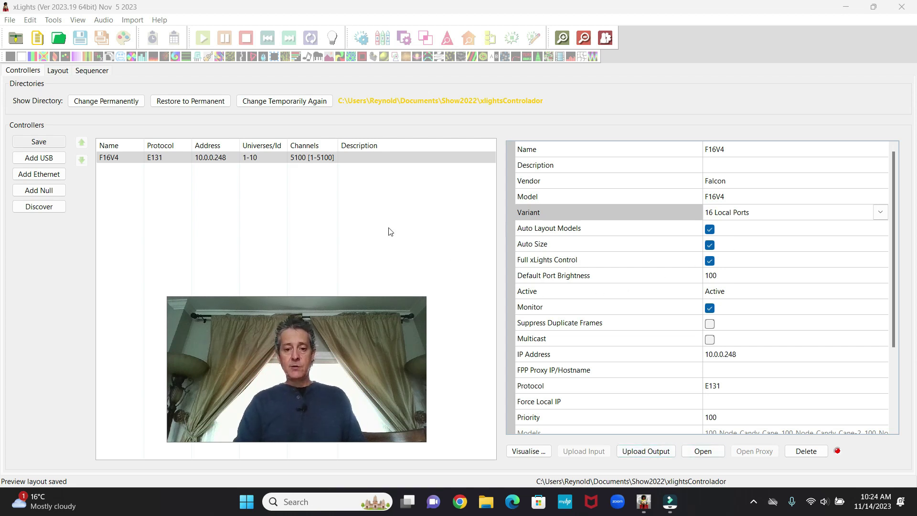
left_click(650, 454)
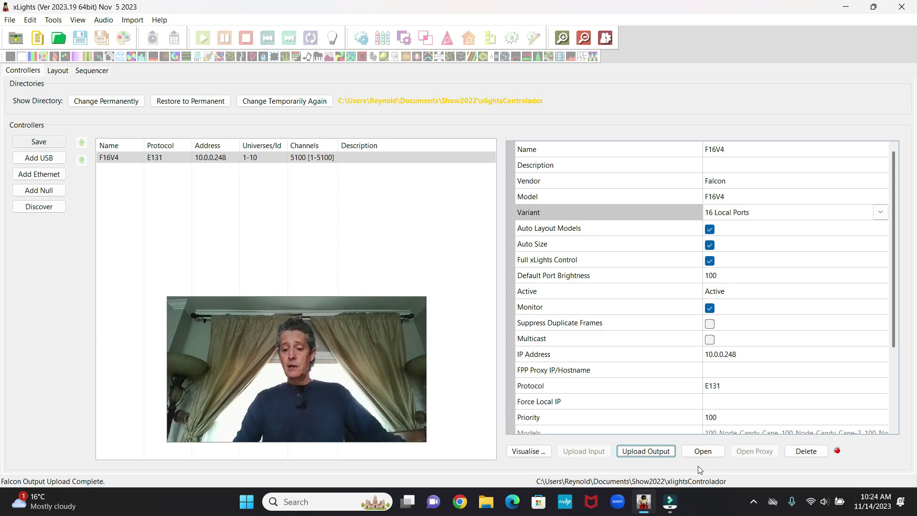
Step: Open the F16V4 controller's web page and check the uploaded port assignments in its pixel output settings
left_click(703, 452)
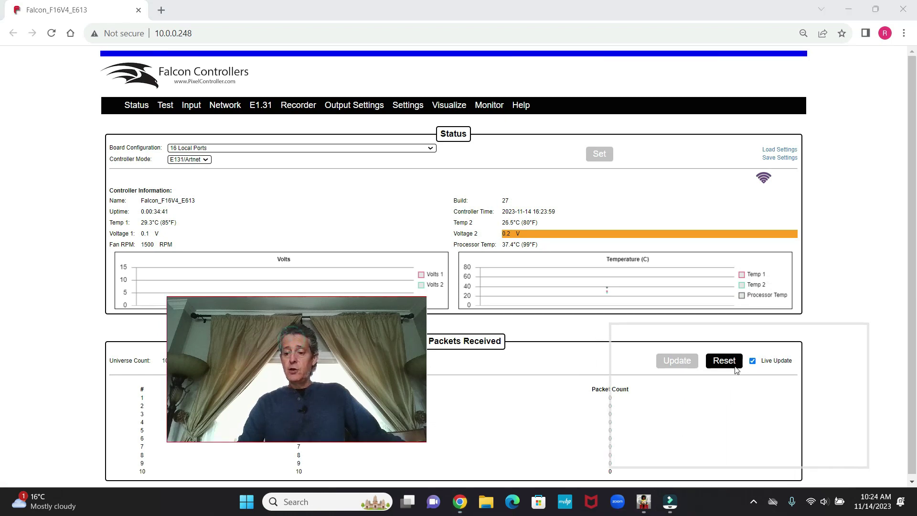
mouse_move(356, 106)
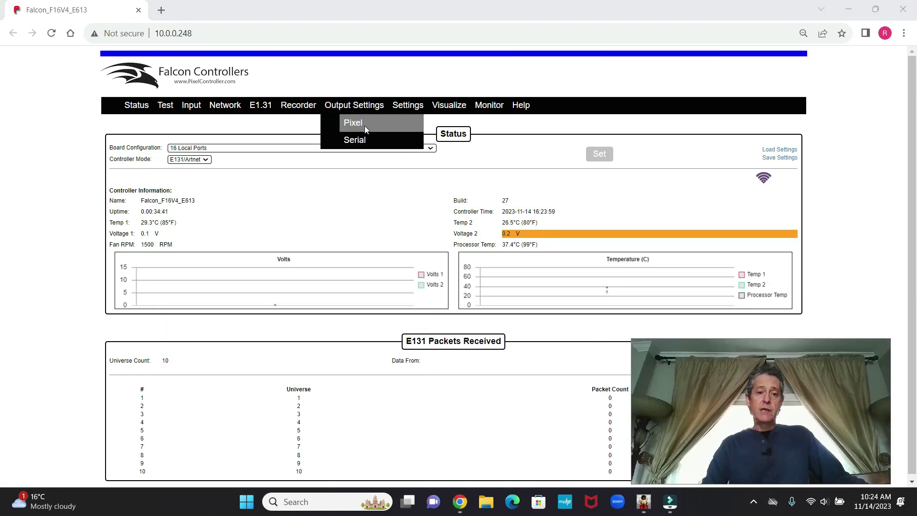
left_click(366, 128)
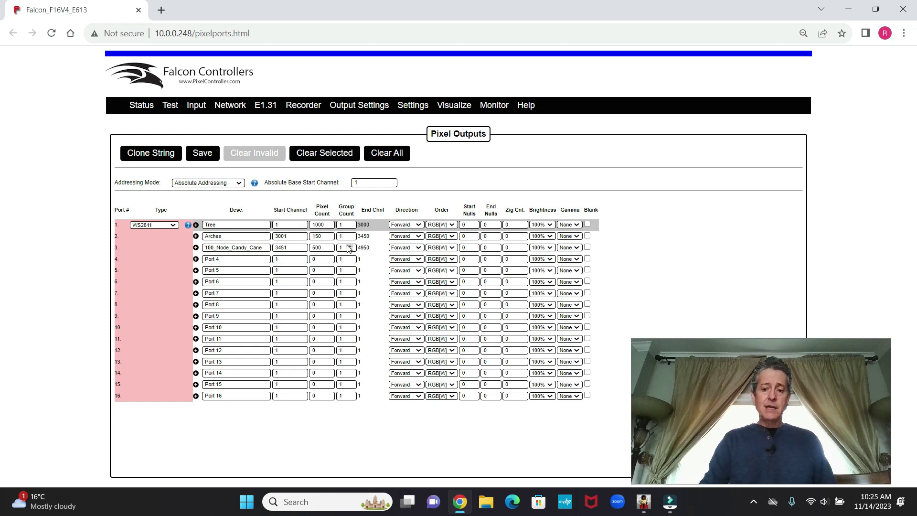
Step: Switch back to xLights and check each model's channels and controller connection in the layout's model list
left_click(643, 510)
left_click(57, 71)
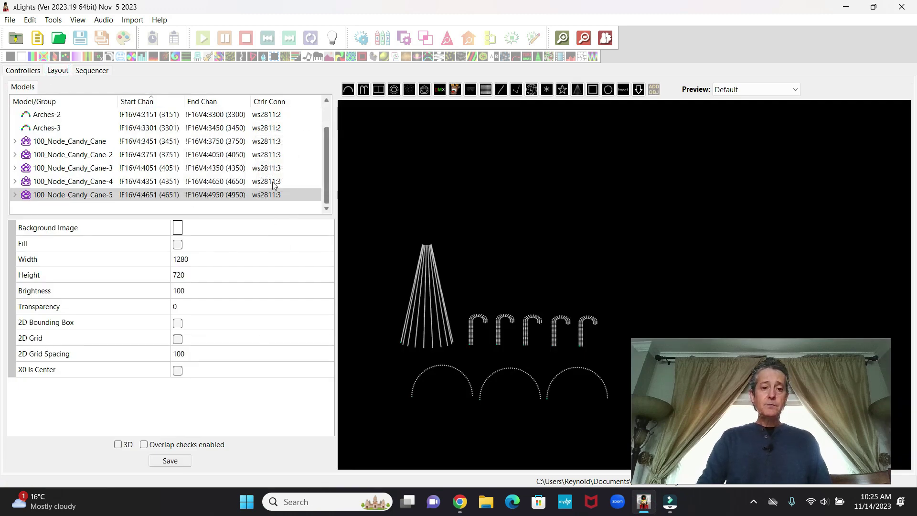
scroll(274, 185, "up", 2)
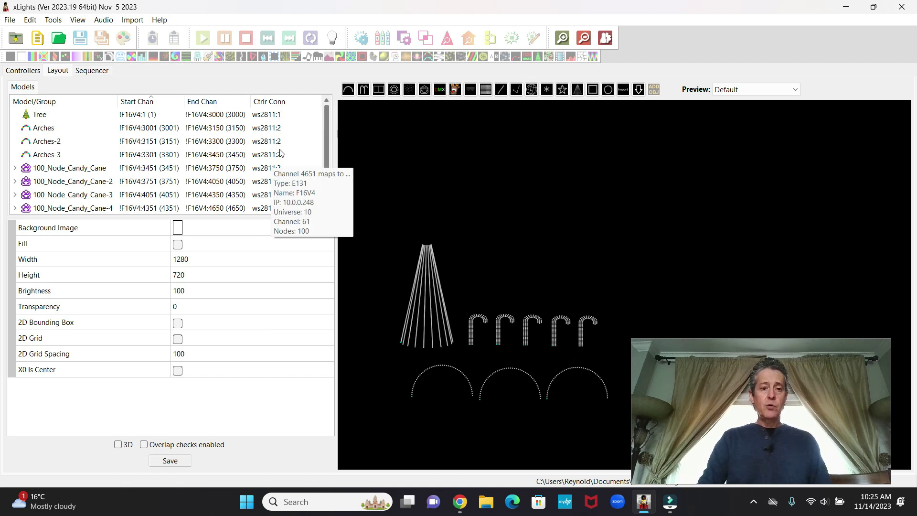
left_click_drag(325, 135, 325, 159)
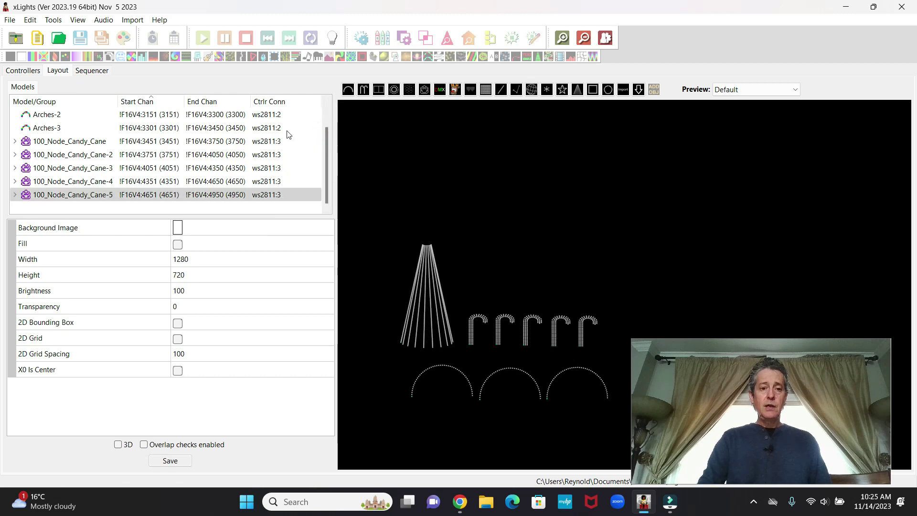
mouse_move(284, 144)
left_click_drag(743, 396, 755, 381)
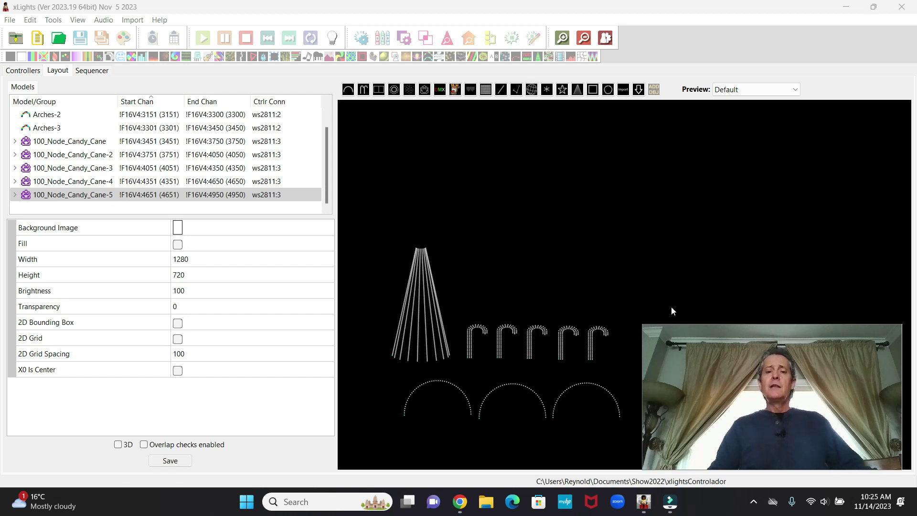
Step: Draw a matrix above the candy canes and set it to 1 string with 1000 nodes per string
left_click(485, 90)
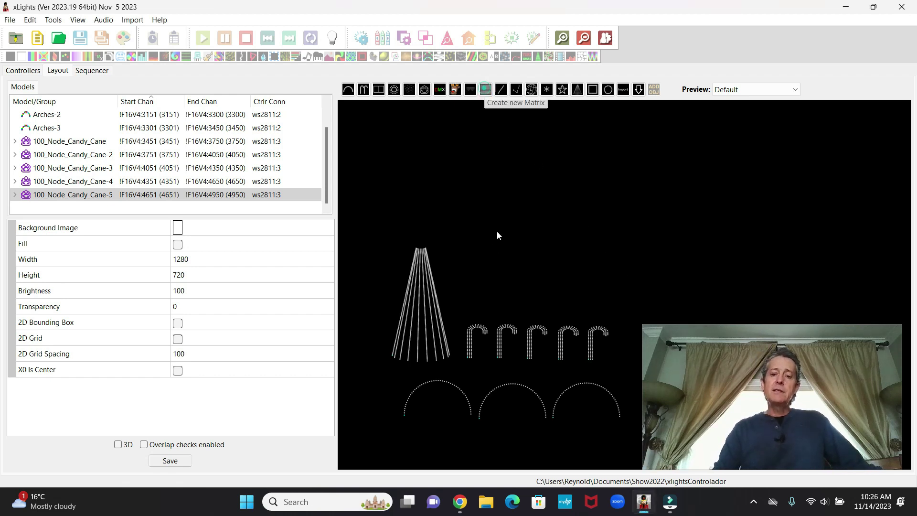
mouse_move(468, 219)
left_mouse_down()
mouse_move(487, 244)
mouse_move(614, 277)
mouse_move(576, 261)
left_mouse_up()
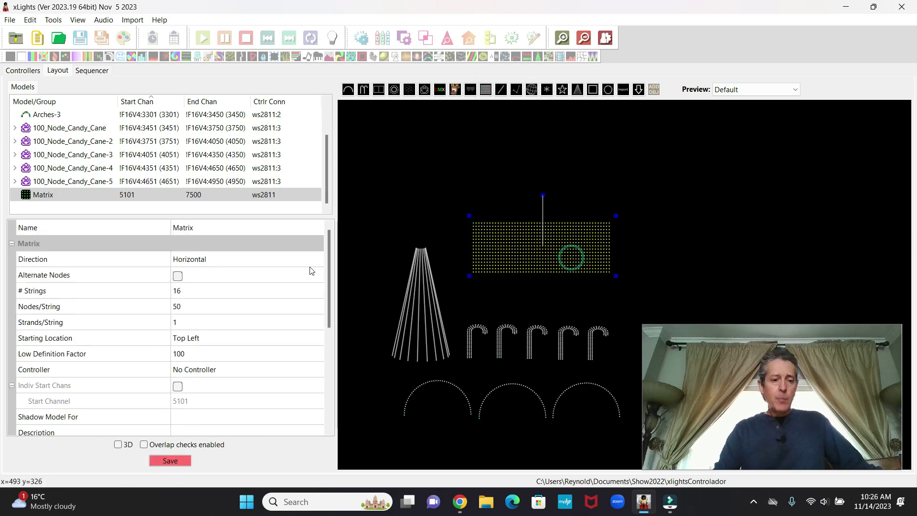
left_click(232, 294)
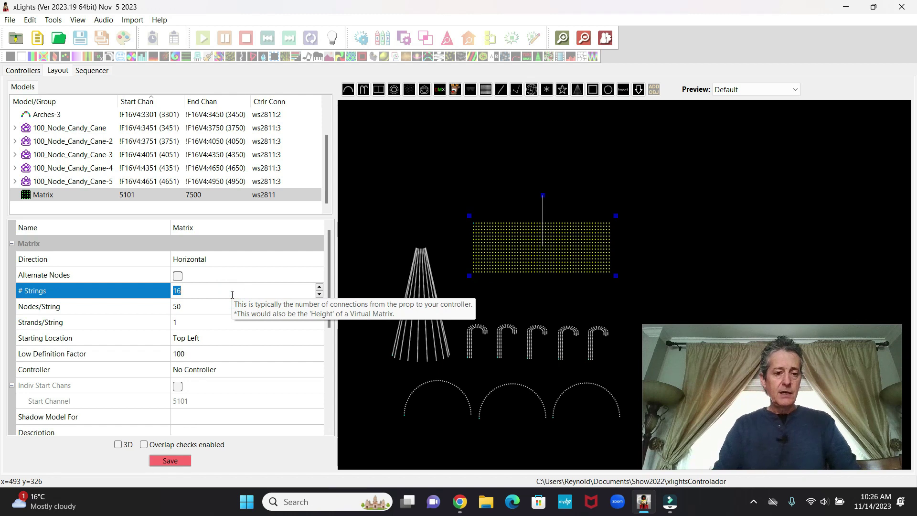
type("1")
left_click(219, 308)
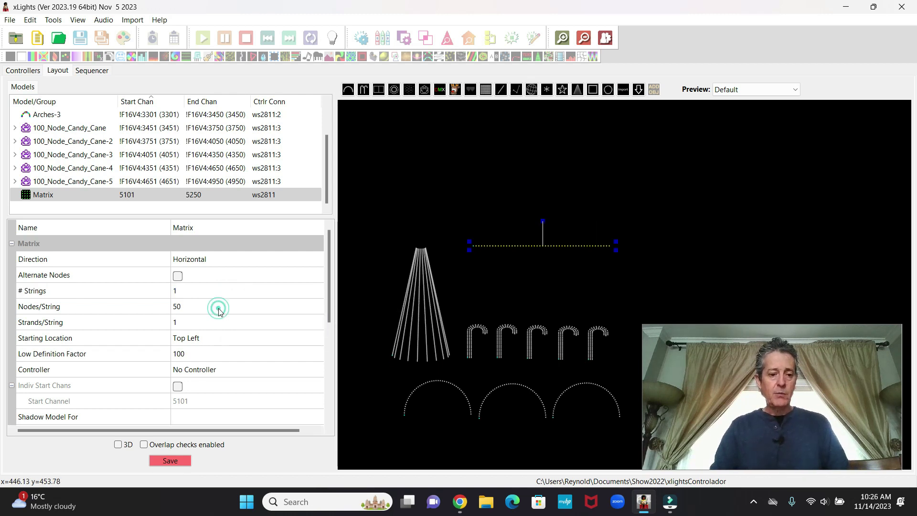
type("1000")
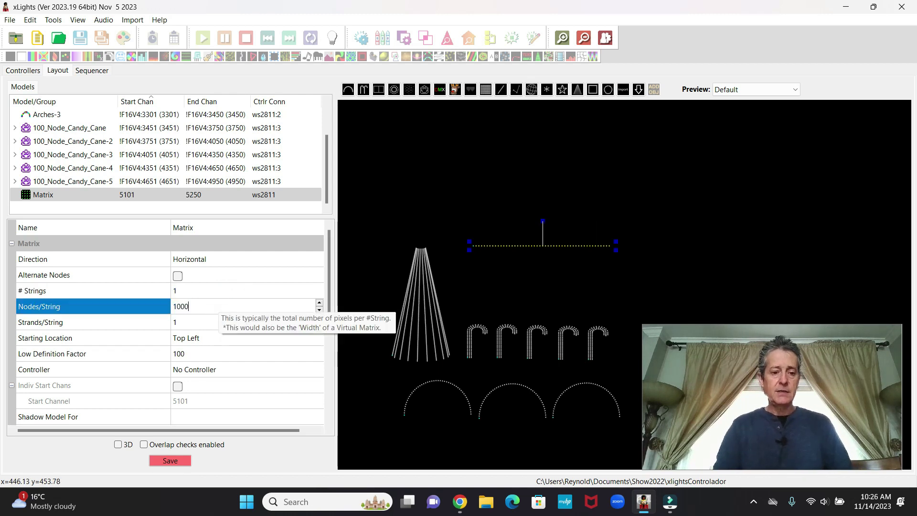
Step: Set the matrix to 10 strands per string and stretch it taller above the candy canes
left_click(199, 323)
left_click(199, 322)
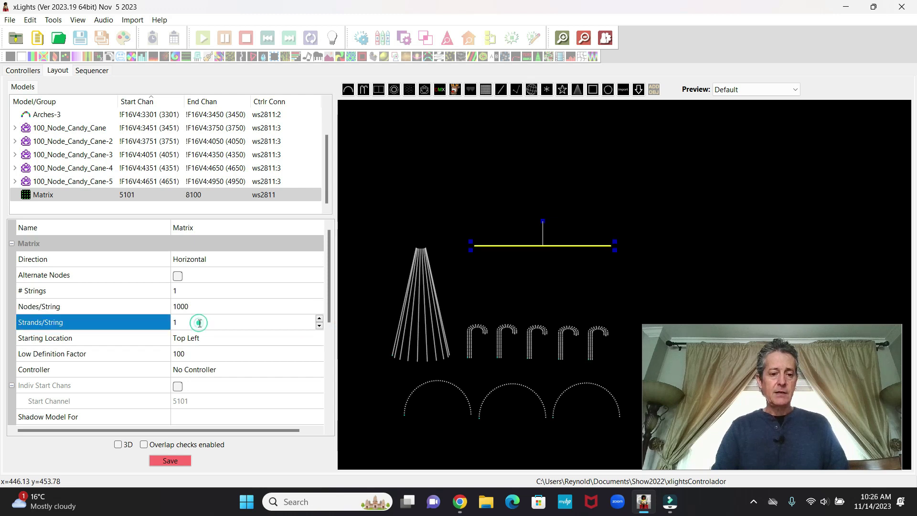
type("0")
key("Return")
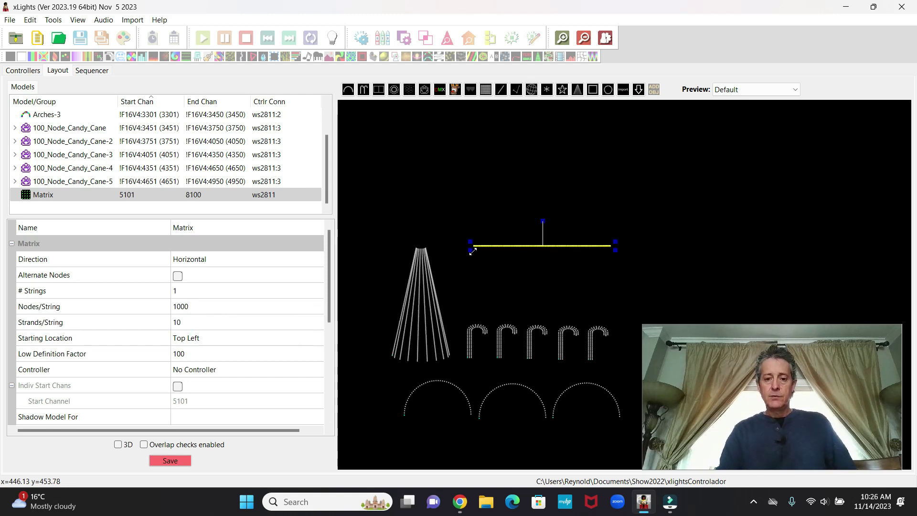
left_click_drag(472, 251, 497, 269)
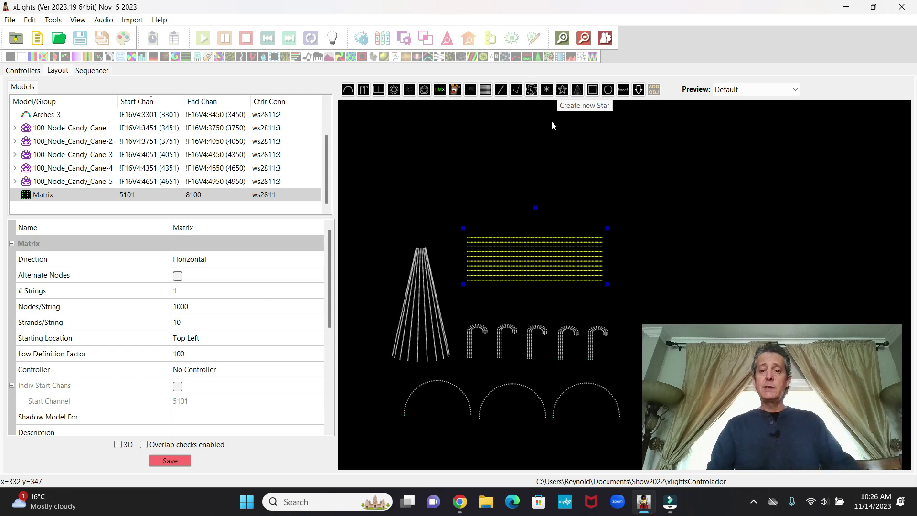
Step: Draw a small star on top of the tree and save the layout
left_click(563, 92)
left_click_drag(407, 217, 439, 248)
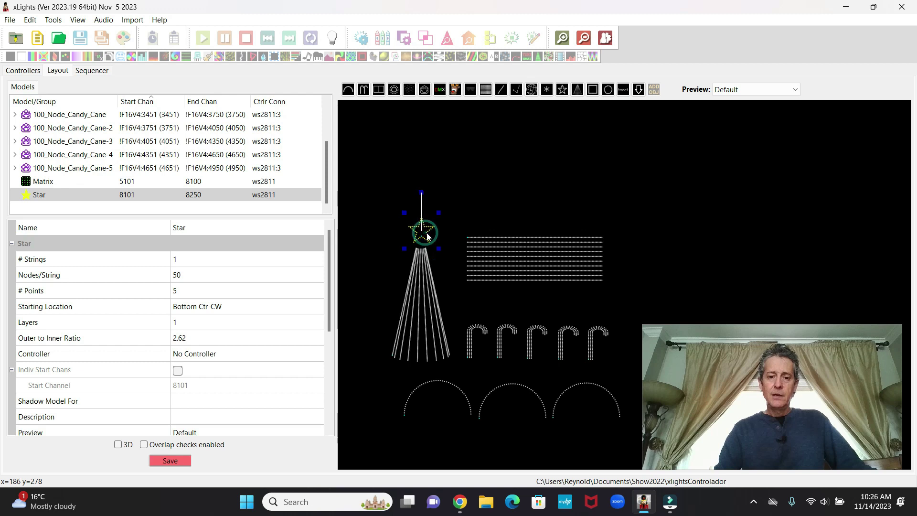
left_click(470, 205)
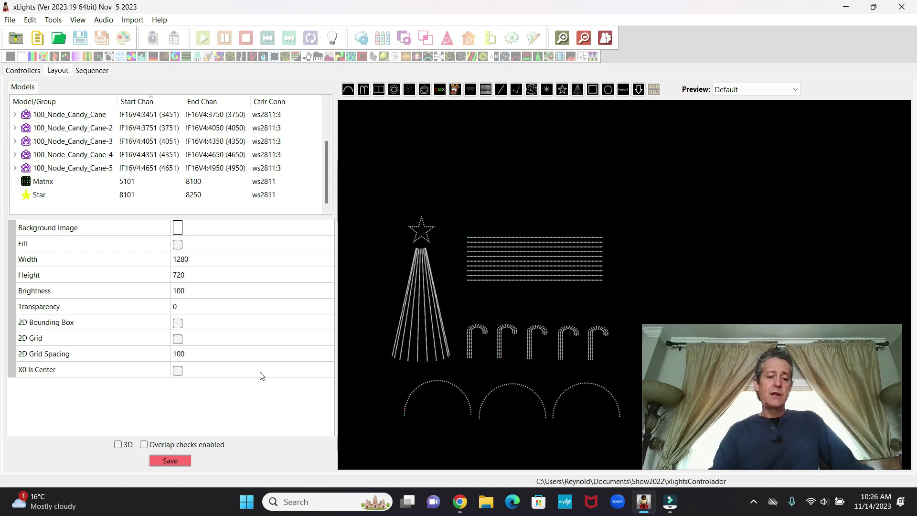
left_click(173, 464)
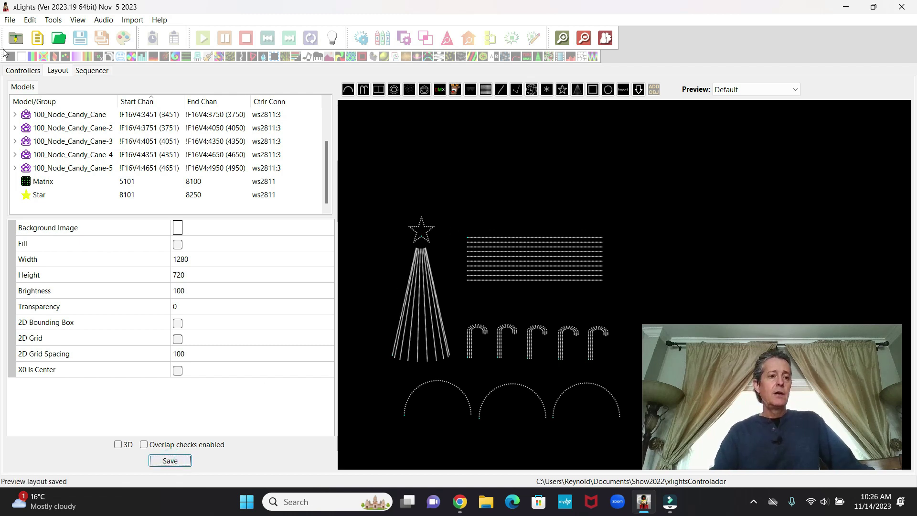
Step: In the F16V4's port visualiser, chain the Star after the Tree on Pixel Port 1 and assign the Matrix to Pixel Port 4
left_click(21, 71)
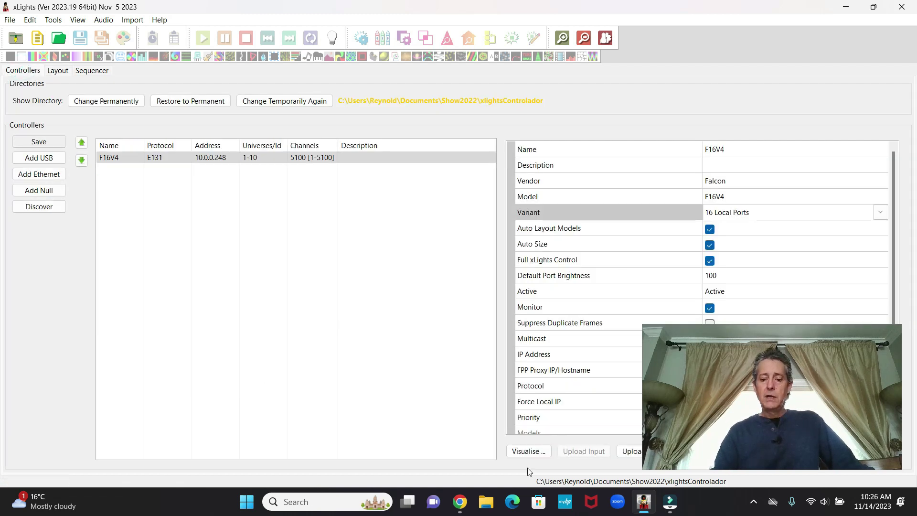
left_click(524, 451)
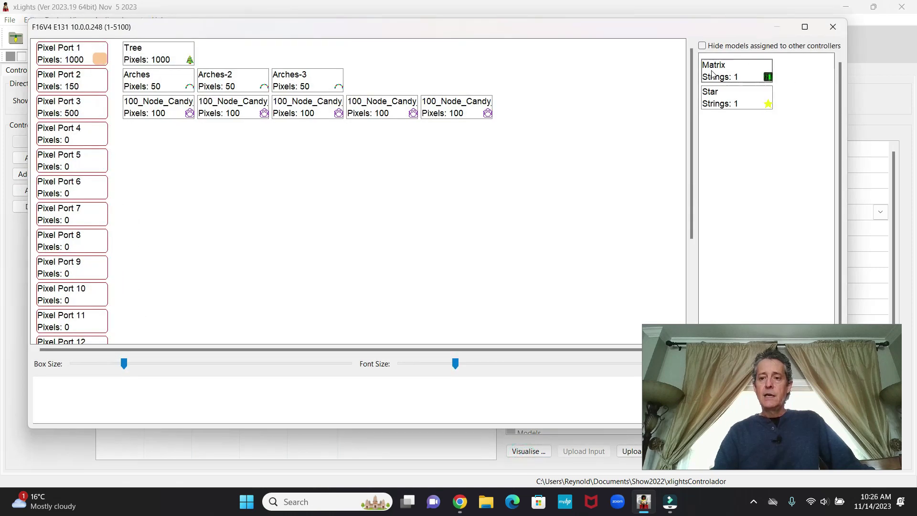
mouse_move(724, 104)
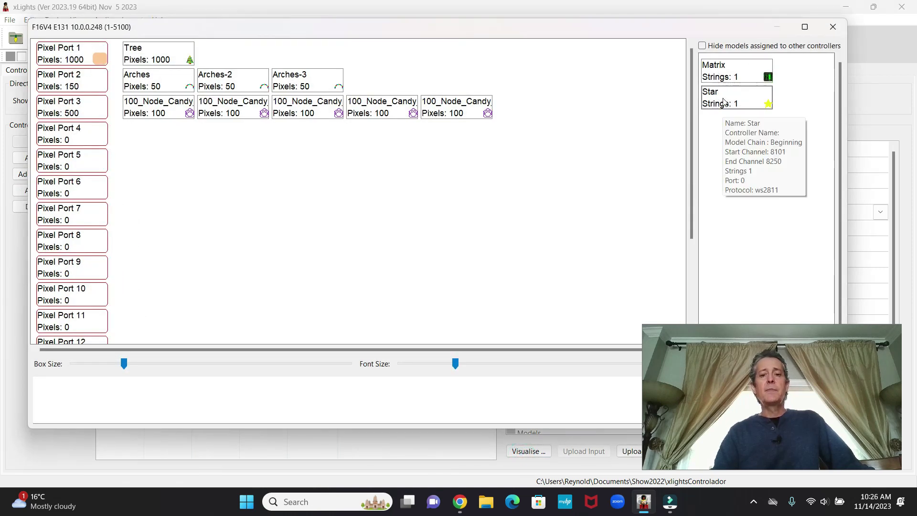
left_click_drag(724, 102, 71, 54)
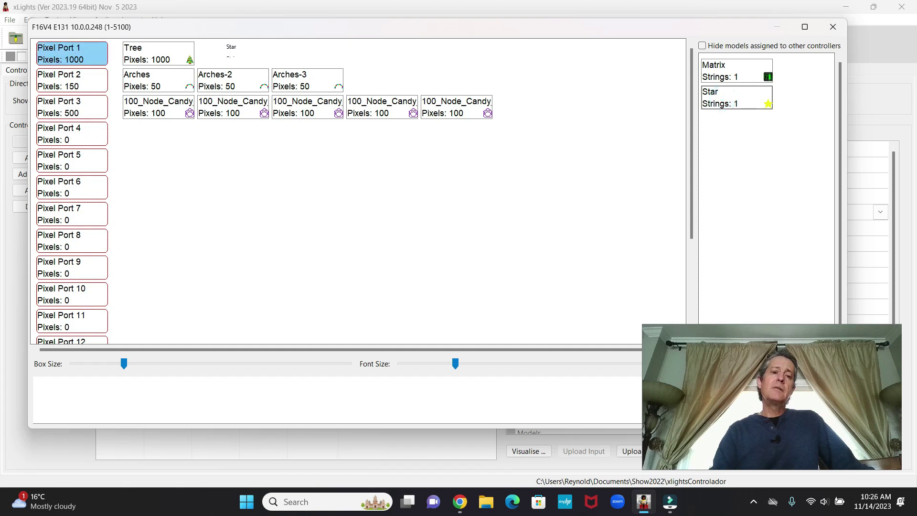
left_click_drag(226, 53, 227, 52)
mouse_move(724, 67)
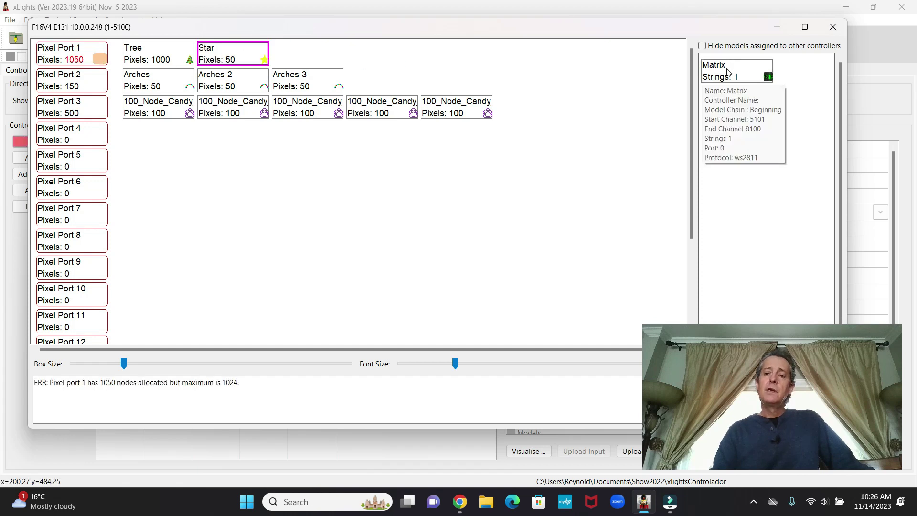
left_click_drag(727, 71, 71, 134)
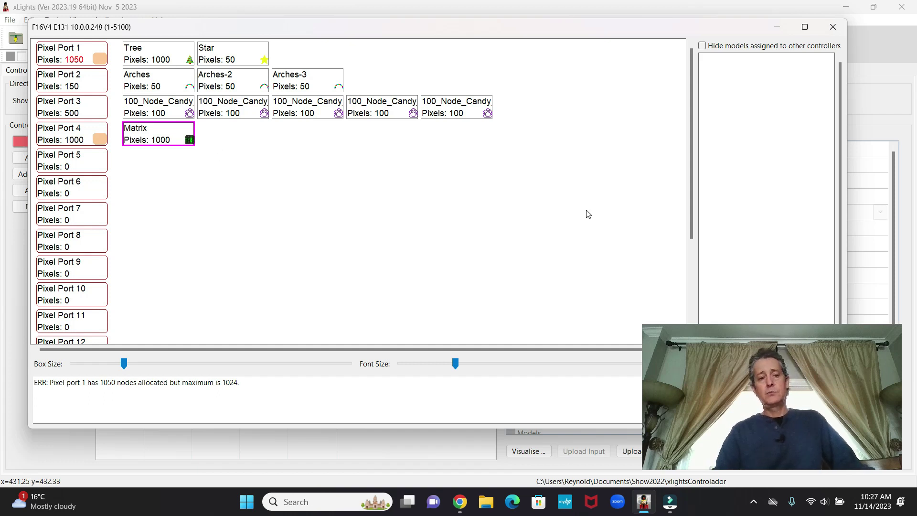
Step: Close the port visualiser, save the controller setup and try to upload the output configuration to the F16V4
left_click(832, 28)
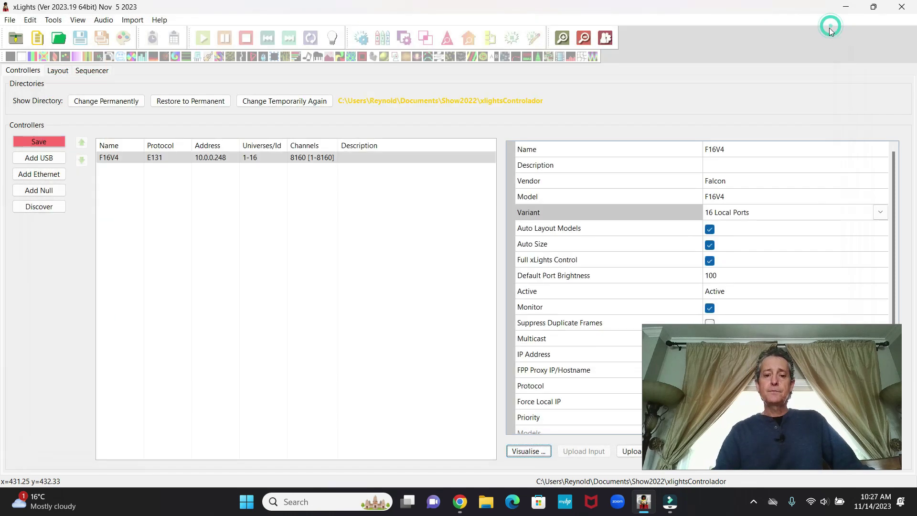
left_click_drag(757, 331, 298, 302)
left_click(54, 144)
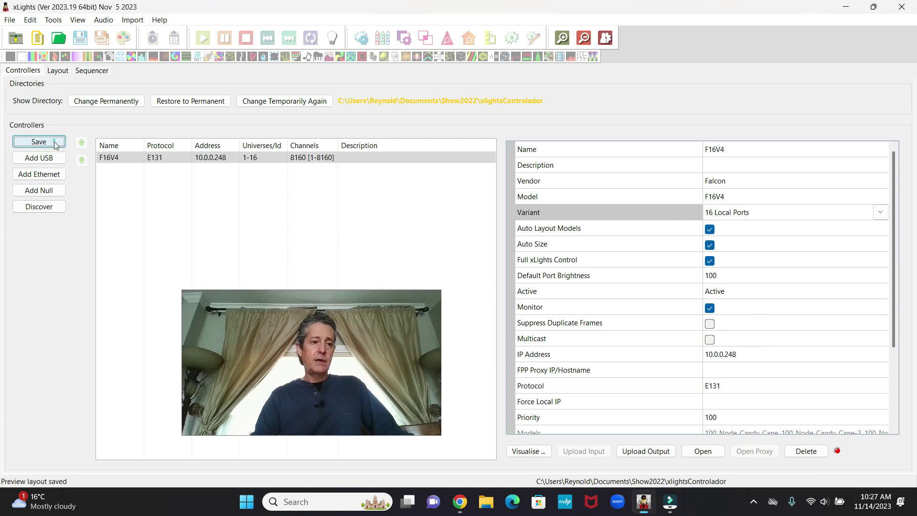
left_click(644, 451)
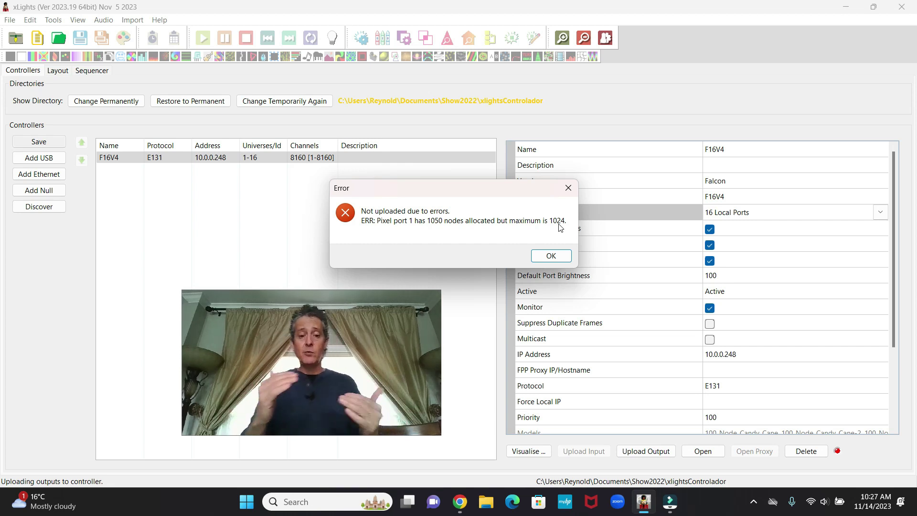
left_click(551, 256)
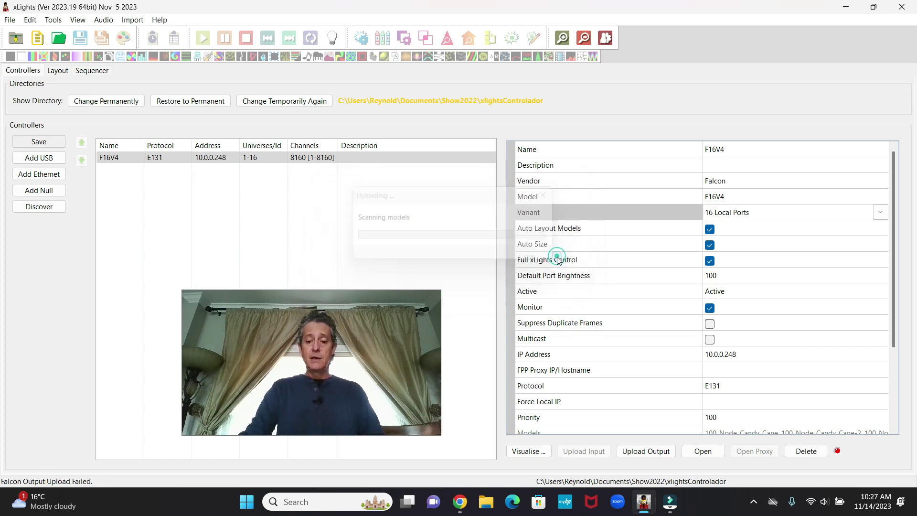
Step: Reopen the F16V4's port visualiser and move the Star from Pixel Port 1 to Pixel Port 5
left_click(538, 452)
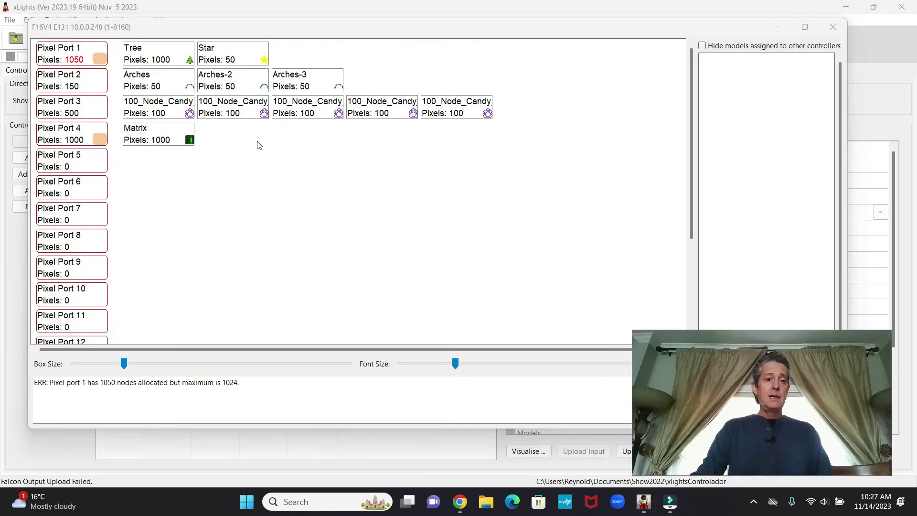
mouse_move(234, 56)
left_click_drag(234, 136, 158, 163)
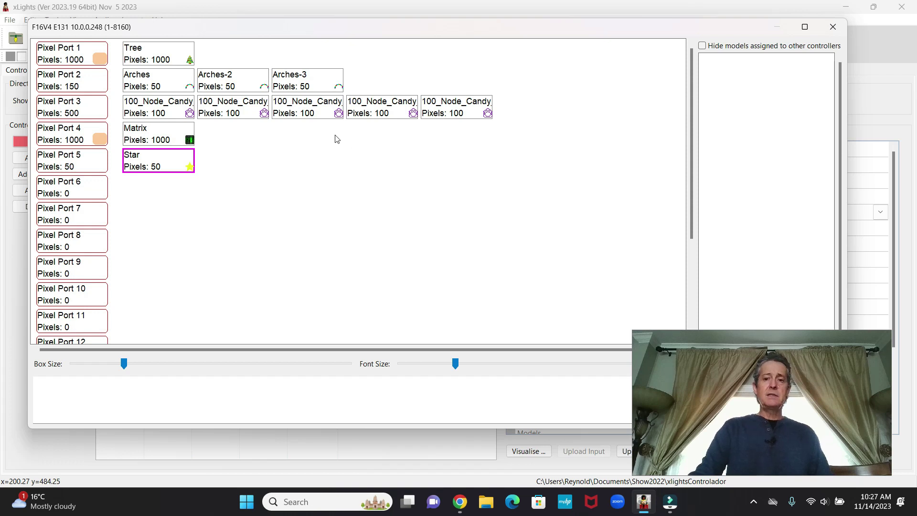
Step: Move Arches-3 from Pixel Port 2 to the end of the candy cane chain on Pixel Port 3
mouse_move(228, 99)
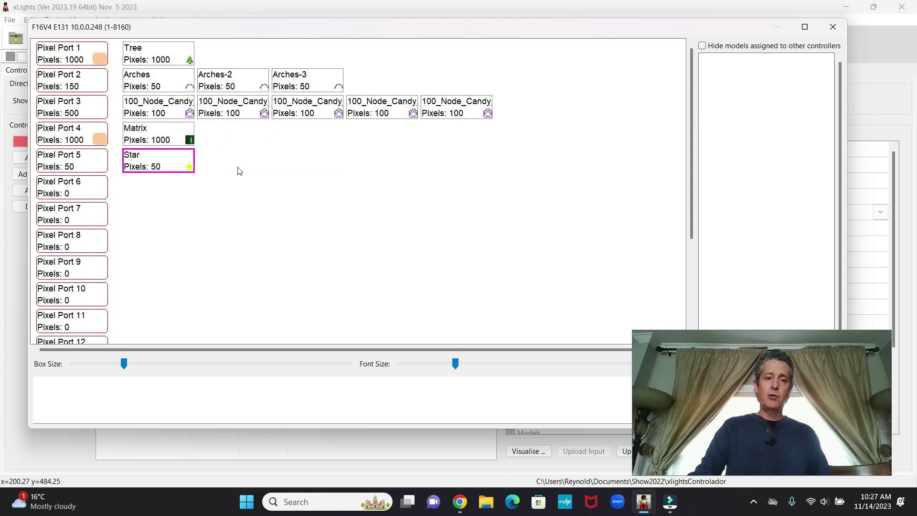
mouse_move(313, 88)
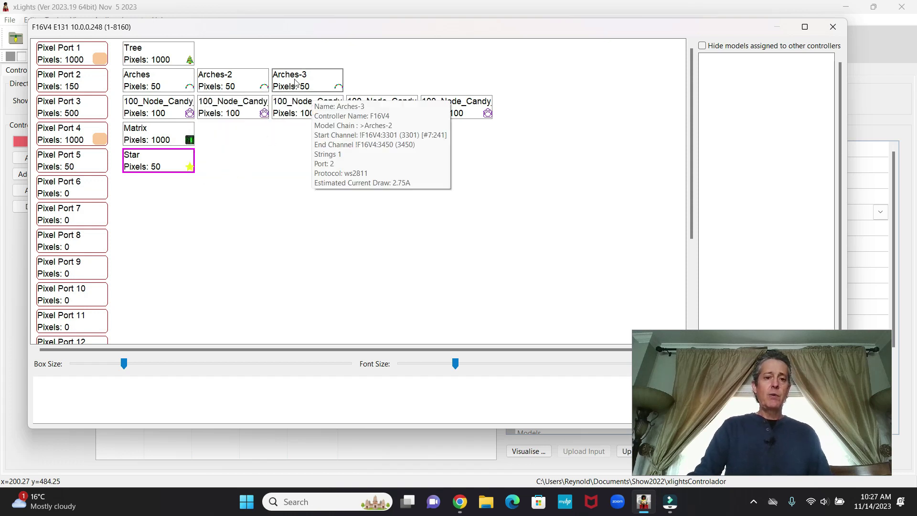
mouse_move(189, 91)
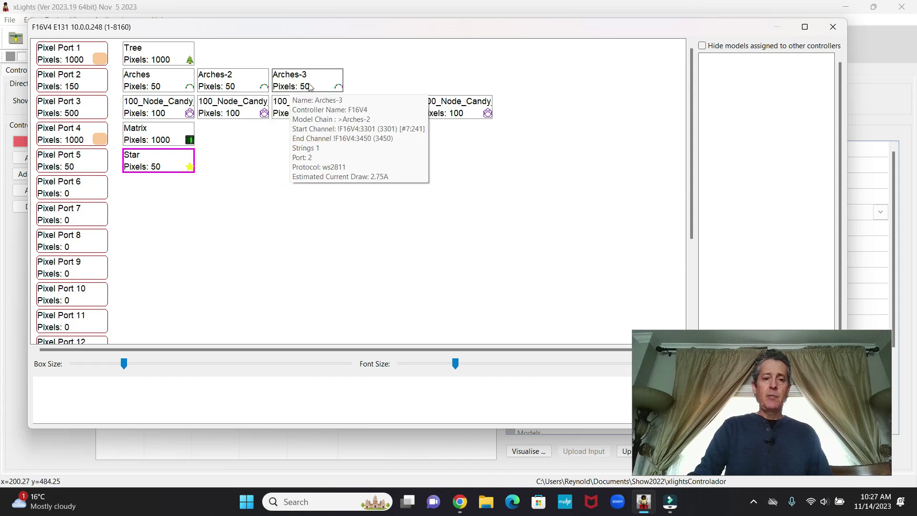
left_click_drag(307, 87, 530, 108)
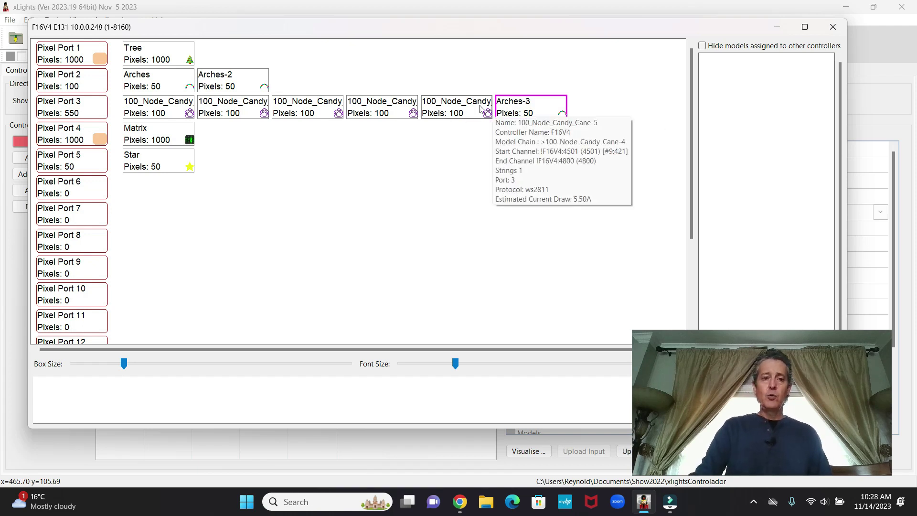
Step: Move Arches-3 to Pixel Port 6 and chain Arches-2 after it on the same port
mouse_move(146, 99)
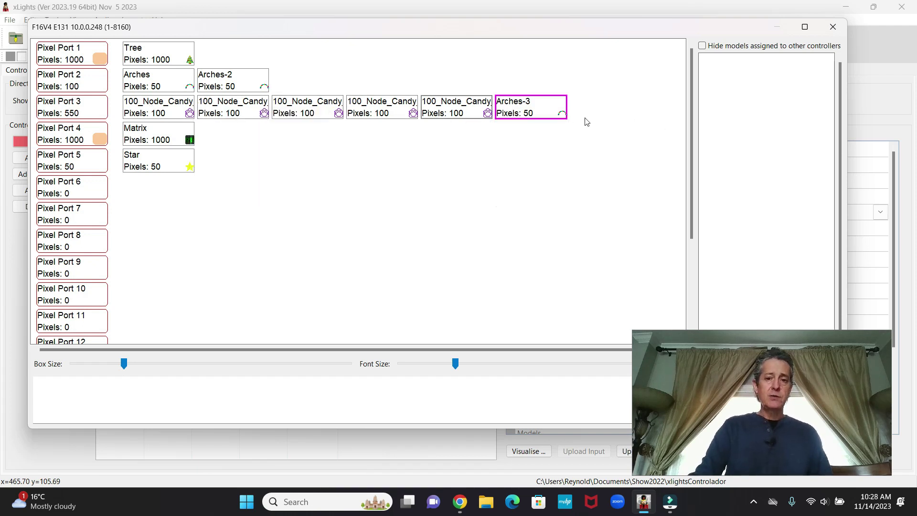
left_click_drag(222, 199, 222, 198)
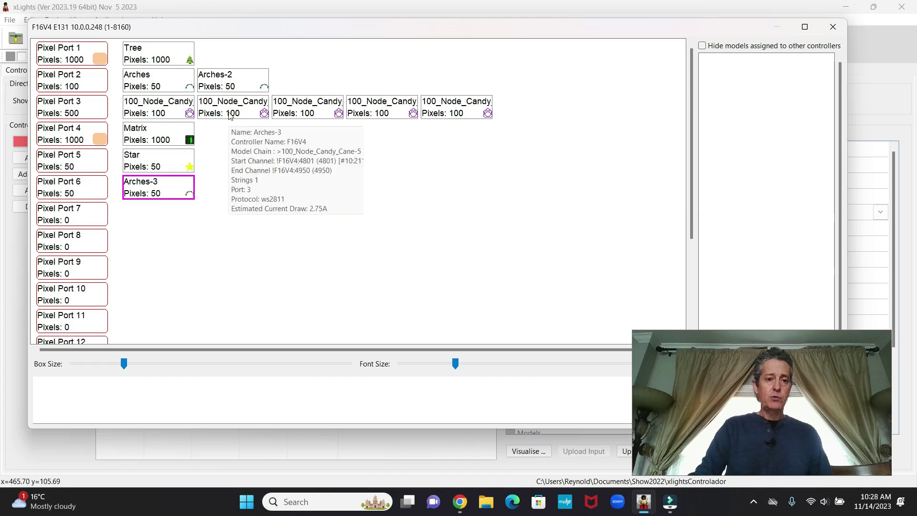
left_click(227, 78)
left_click_drag(226, 78, 241, 187)
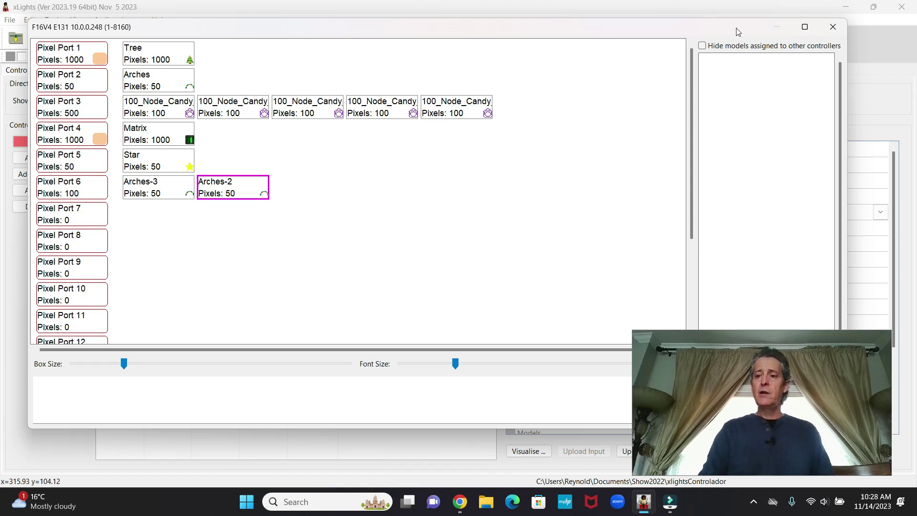
Step: Close the port visualiser, save the rearranged controller setup and upload its outputs to the F16V4
left_click(832, 27)
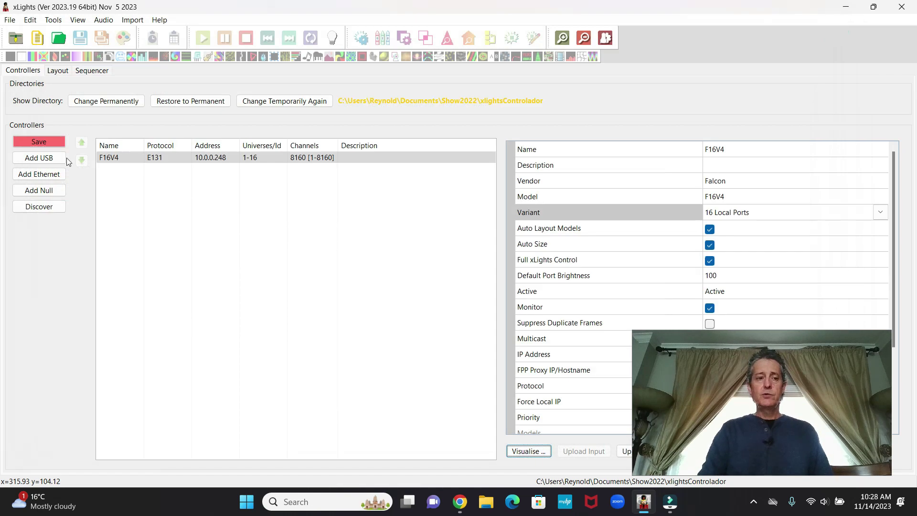
left_click(41, 141)
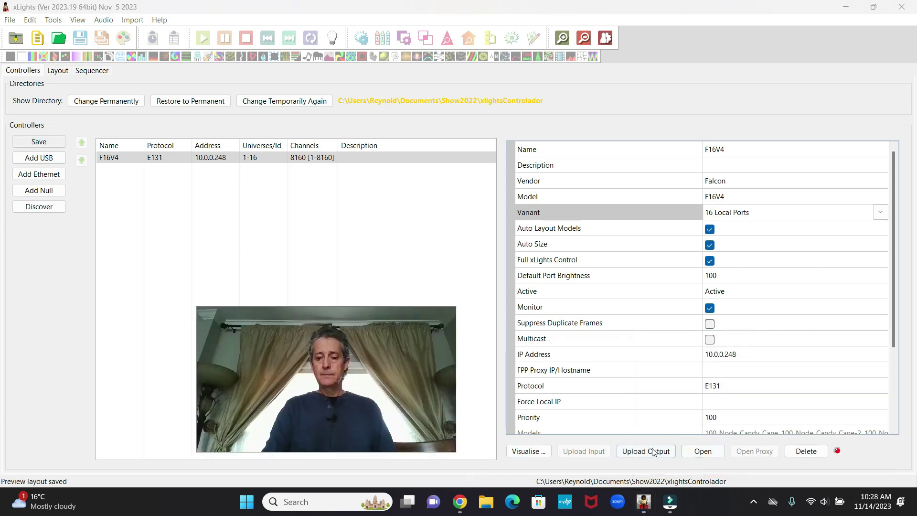
left_click(652, 451)
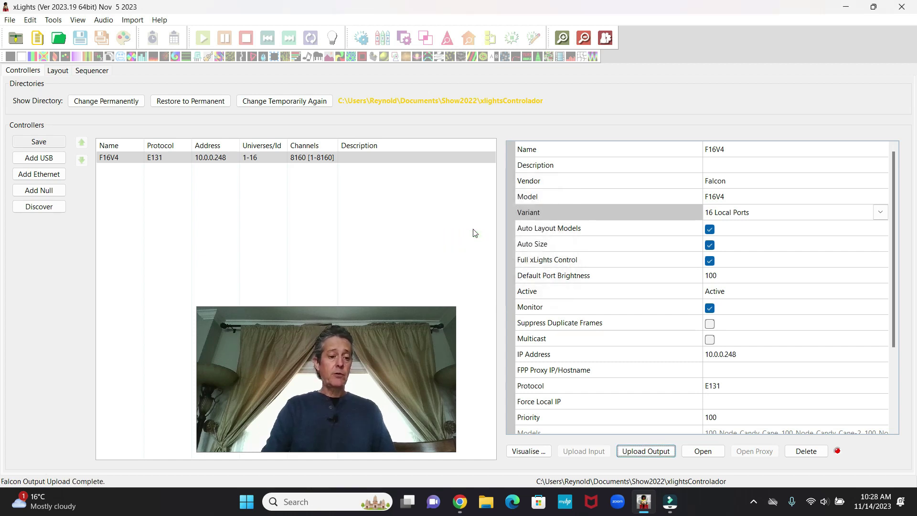
left_click(653, 451)
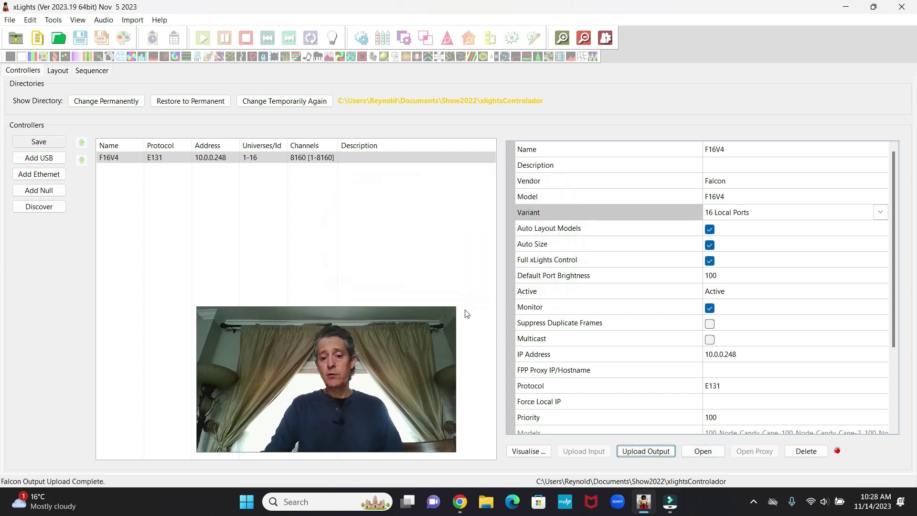
Step: Open the F16V4's web interface in the browser, review the uploaded models on its Pixel Outputs page, and return to xLights
left_click(702, 451)
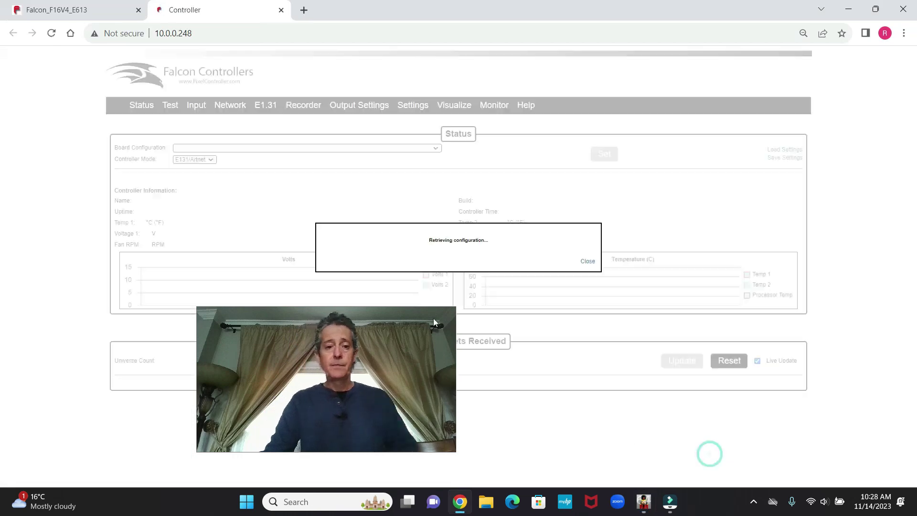
left_click(352, 106)
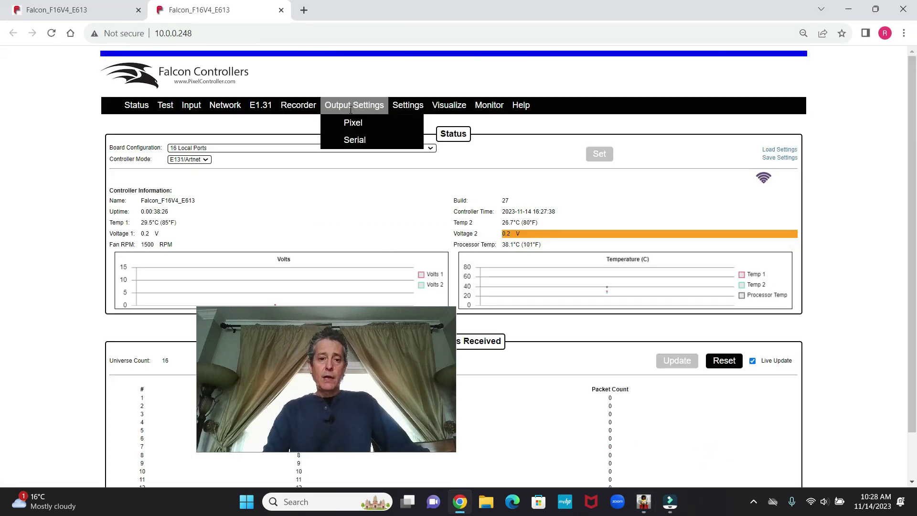
left_click(353, 123)
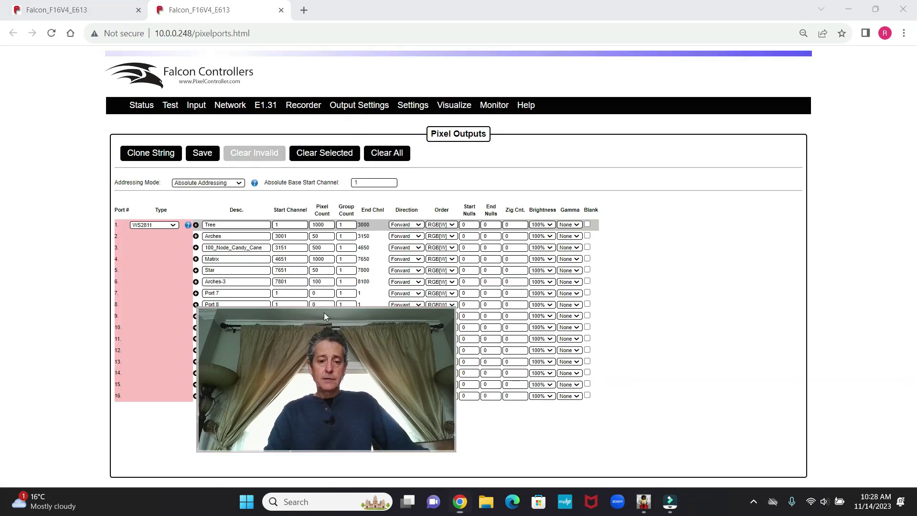
left_click_drag(734, 380, 758, 340)
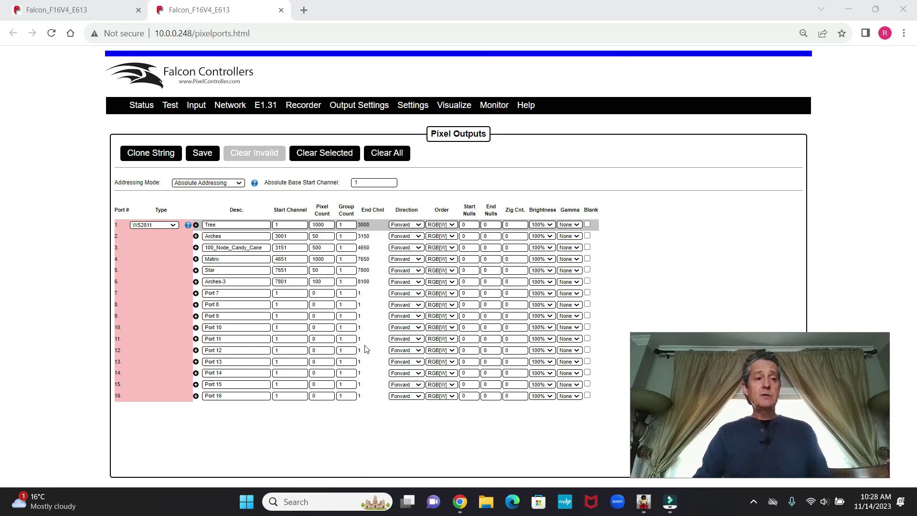
left_click(848, 9)
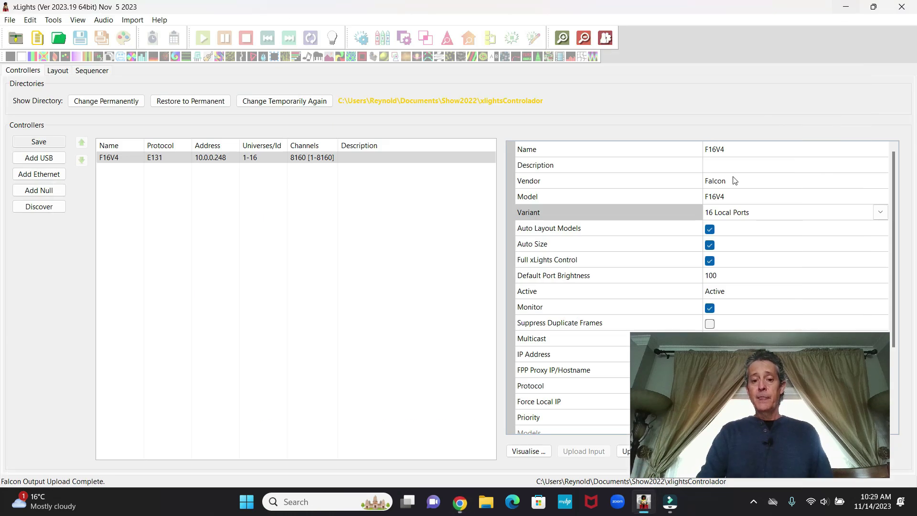
Step: Check the demo layout, restore the permanent show directory Show2022, and view its K8-B controller and house layout
left_click(54, 71)
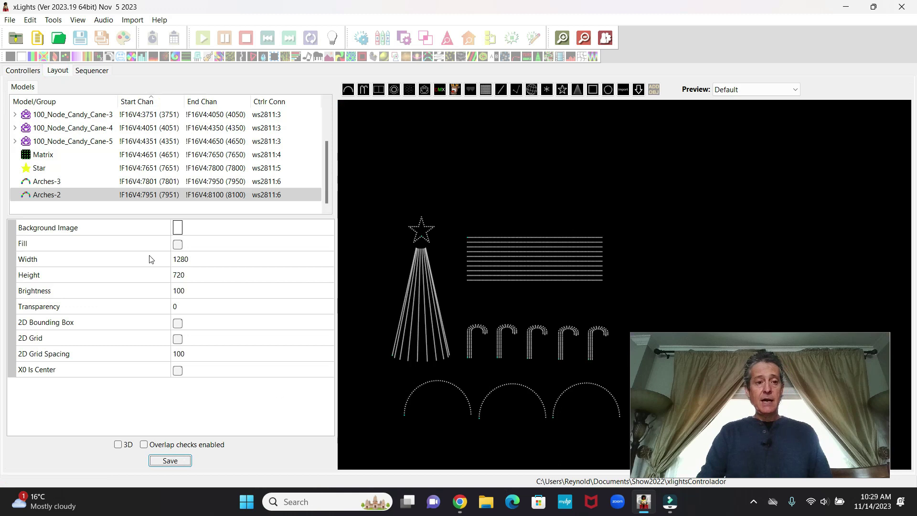
left_click(33, 70)
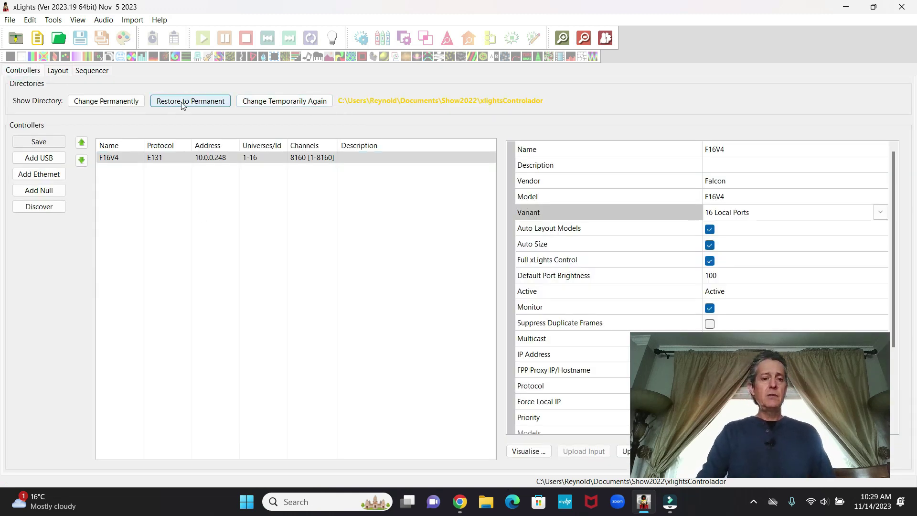
left_click(204, 102)
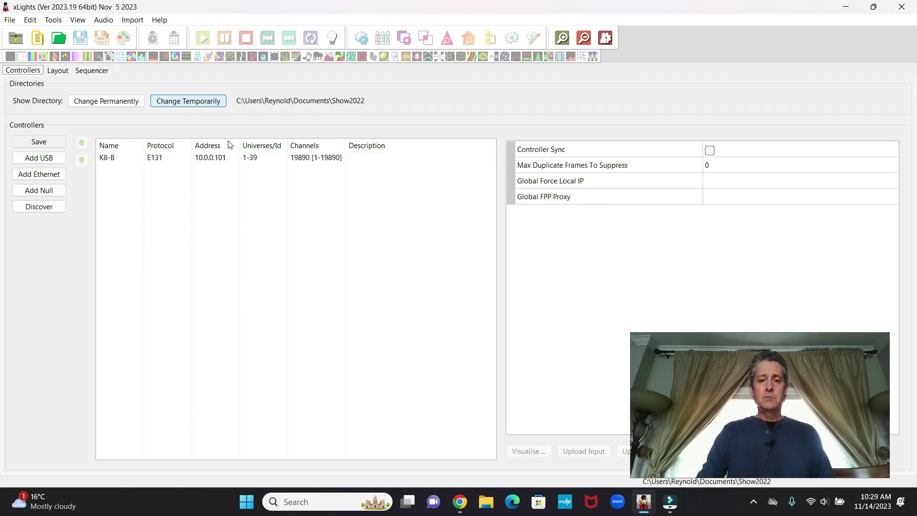
left_click(232, 158)
left_click(56, 70)
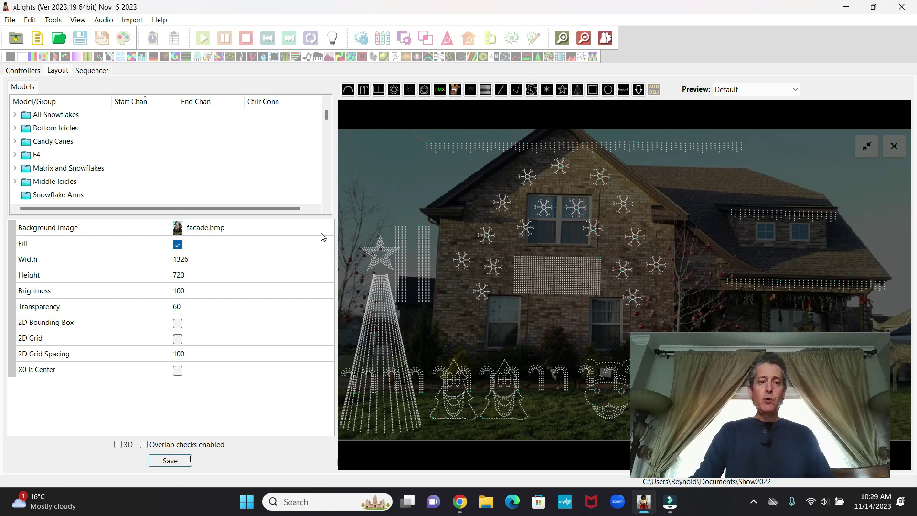
Step: Temporarily change the show directory to the xlightsControlador folder inside Show2022 and display its layout
left_click(31, 70)
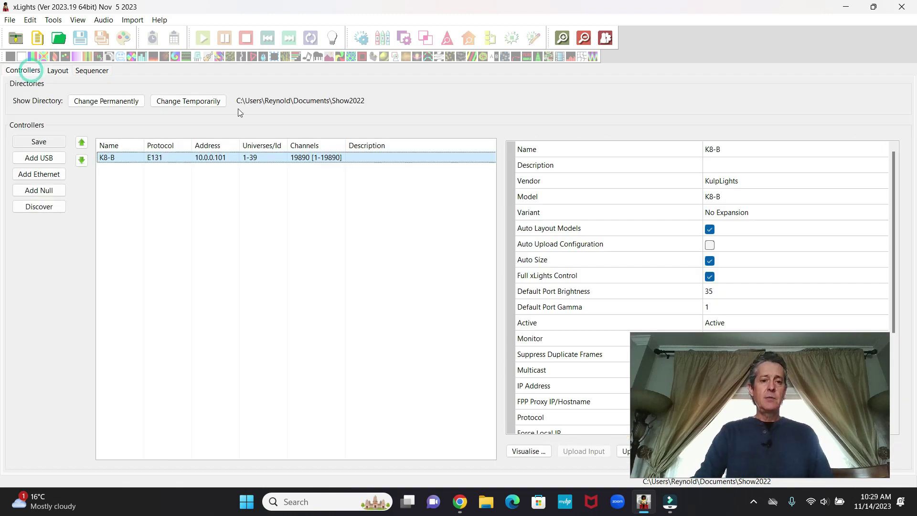
left_click(188, 101)
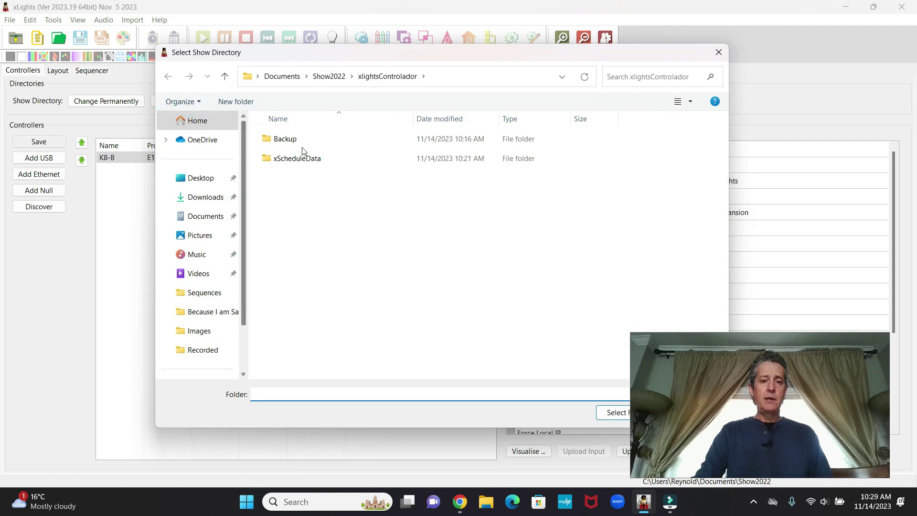
left_click(329, 76)
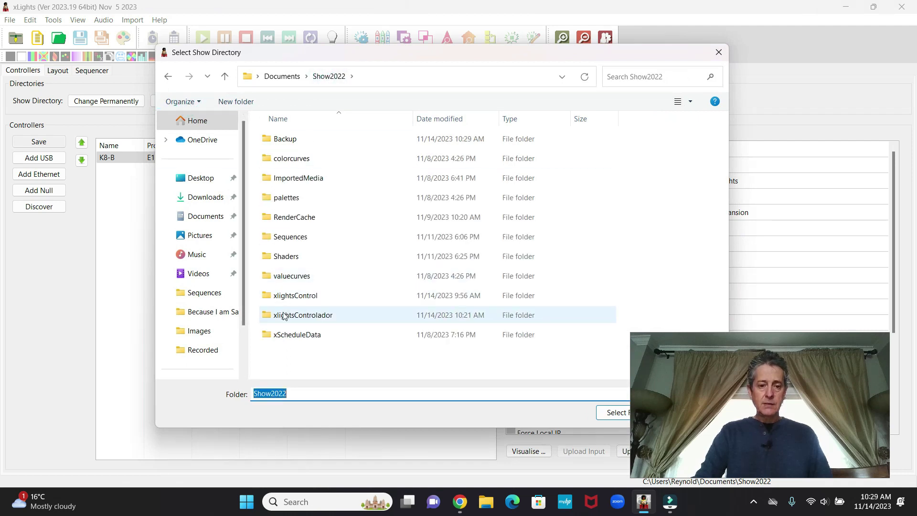
left_click(311, 316)
left_click(616, 414)
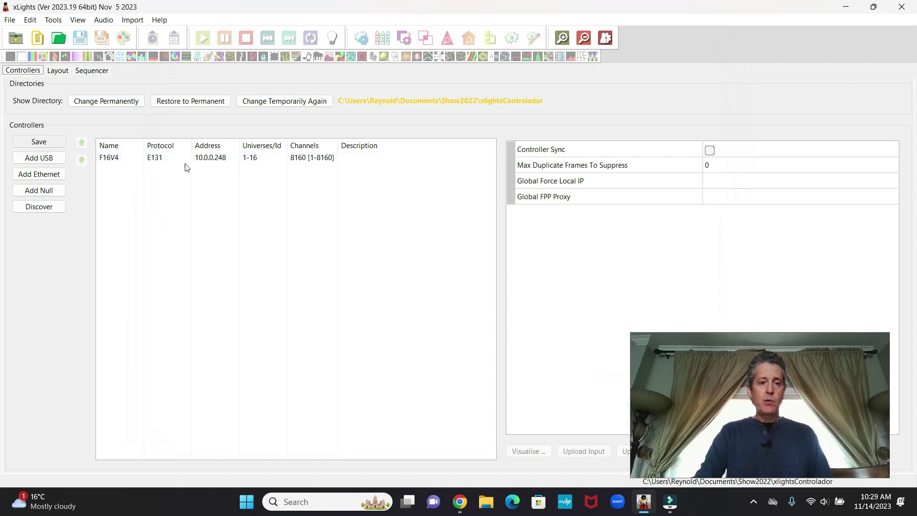
left_click(58, 71)
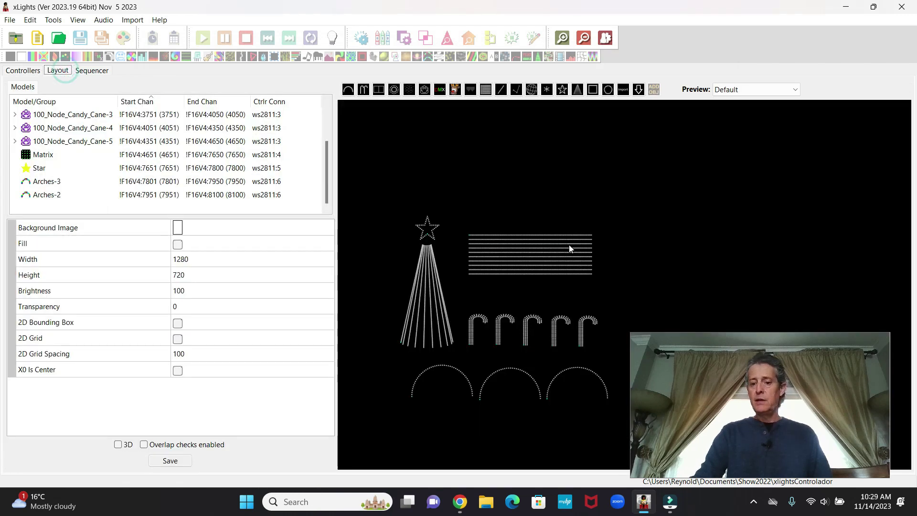